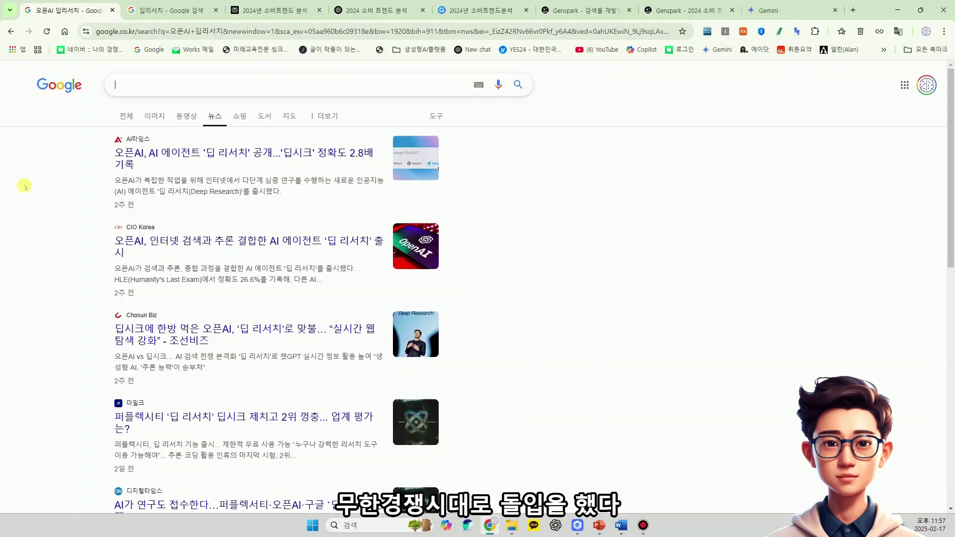
- Browse the Google News results for 딥리서치 and return to the OpenAI deep research news results
key("ctrl+Tab")
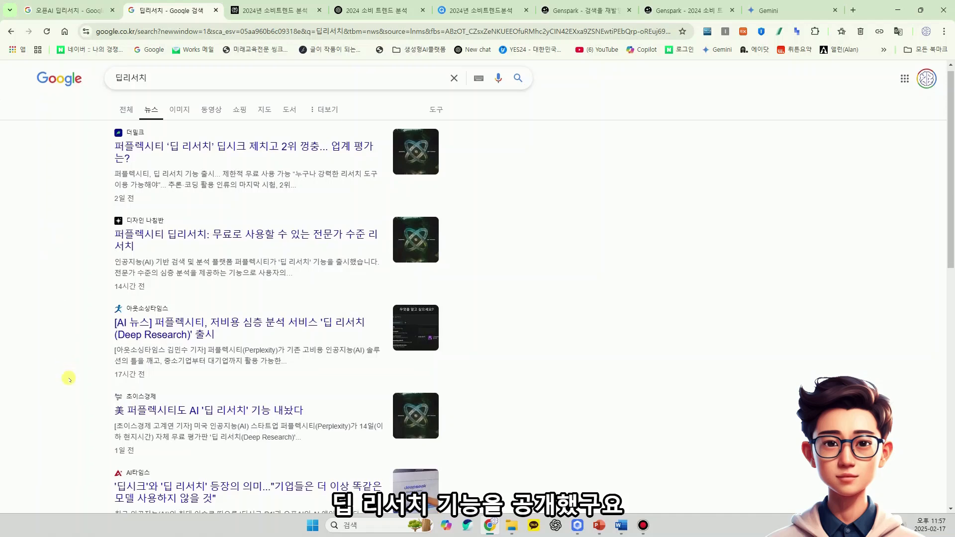
scroll(79, 368, "down", 5)
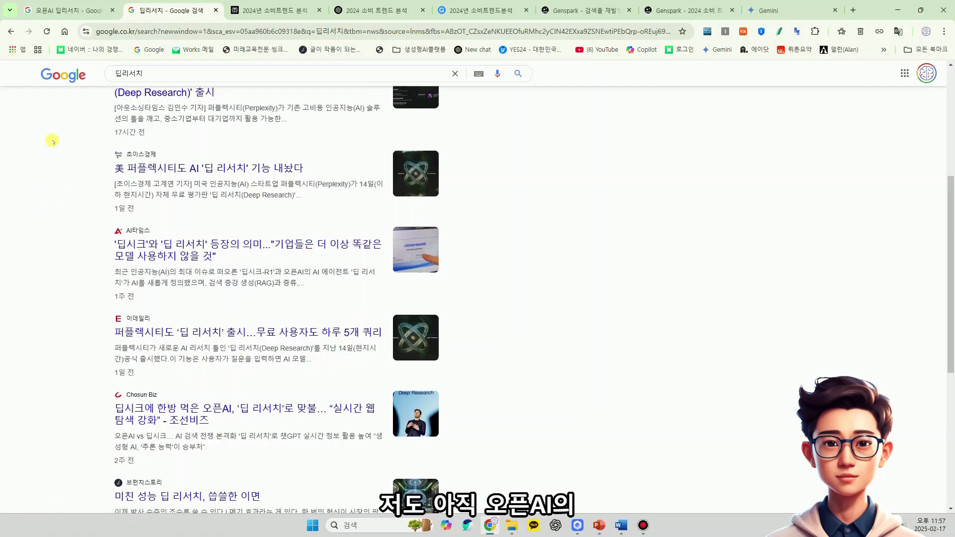
left_click(58, 11)
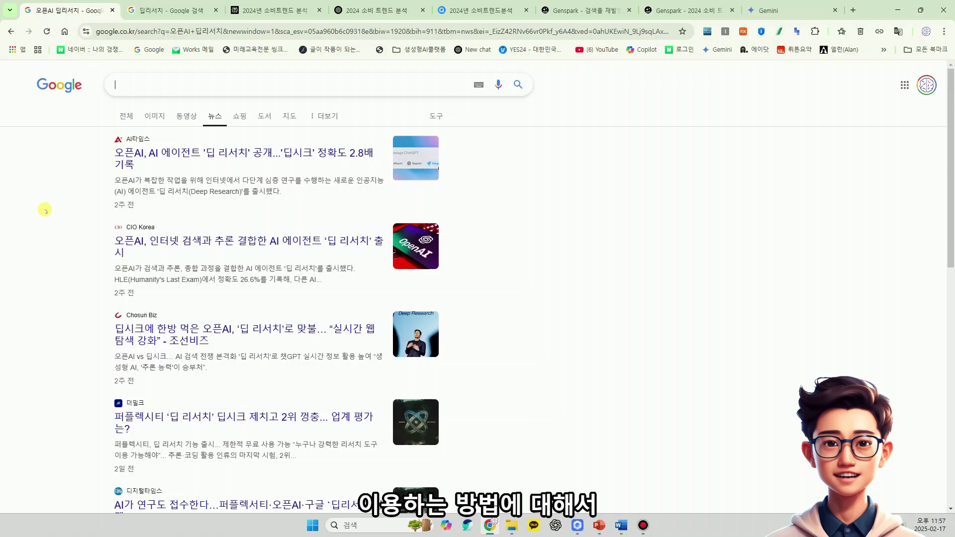
- Switch to Perplexity, start a new thread, and view the available search modes, including Deep Research
key("ctrl+3")
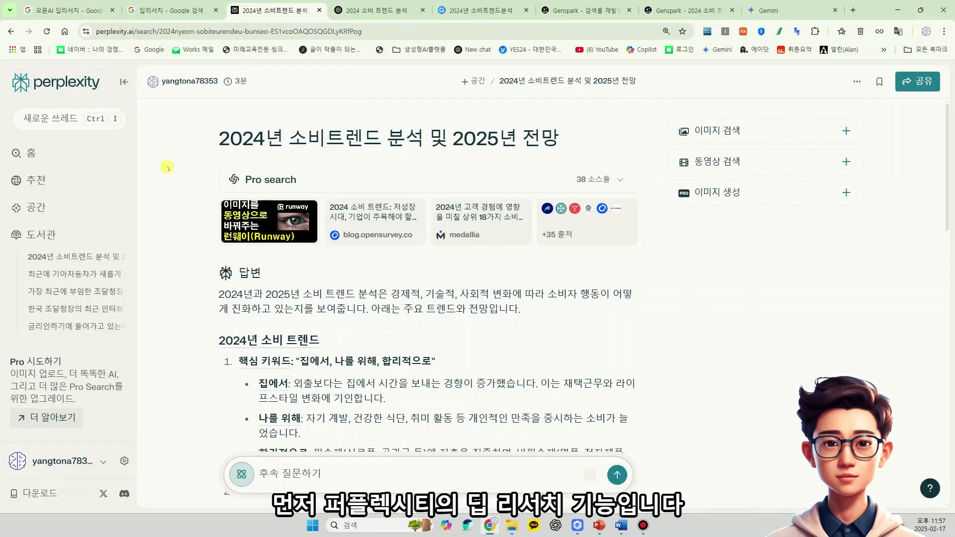
key("ctrl+i")
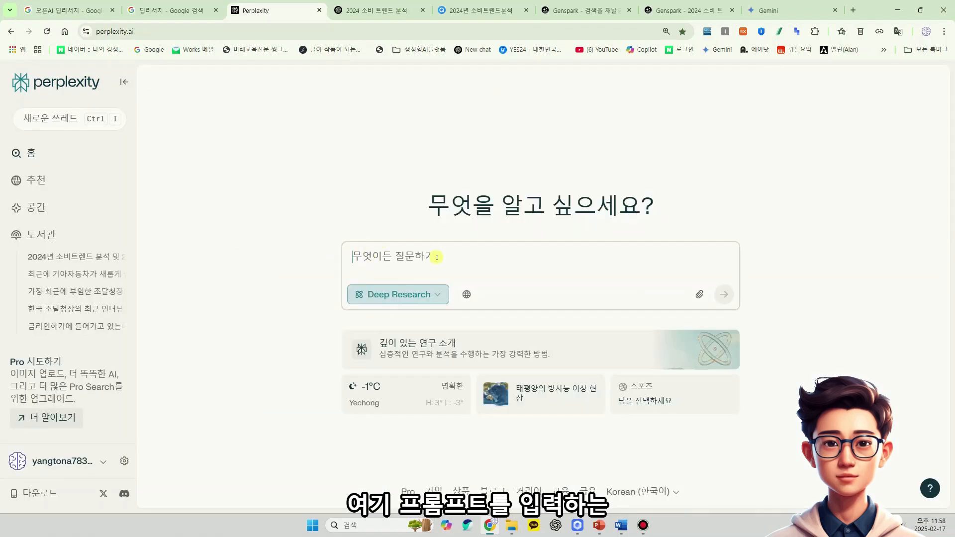
left_click(433, 292)
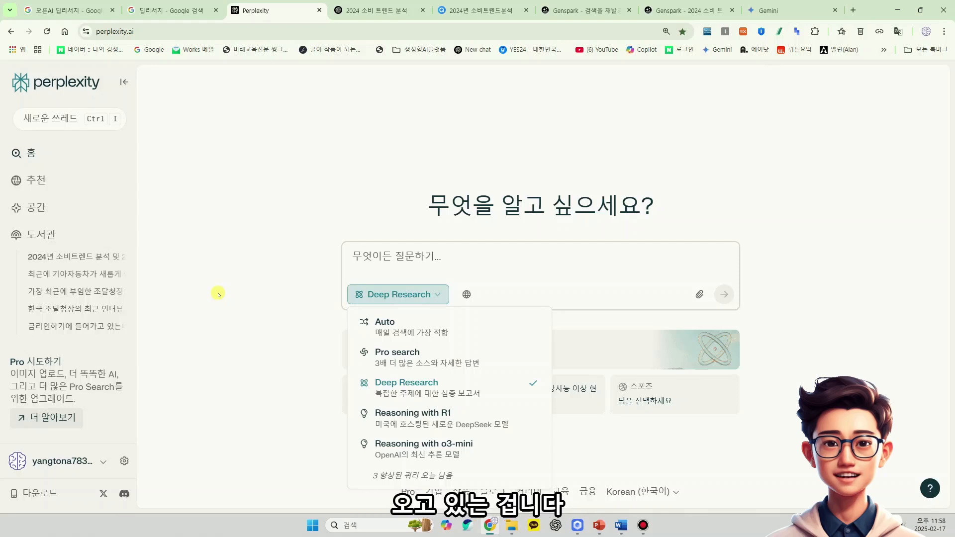
- Open the saved thread "2024년 소비트렌드 분석 및 2025년 전망" from the library and expand its Pro search steps
left_click(66, 258)
left_click_drag(217, 138, 584, 114)
left_click(584, 114)
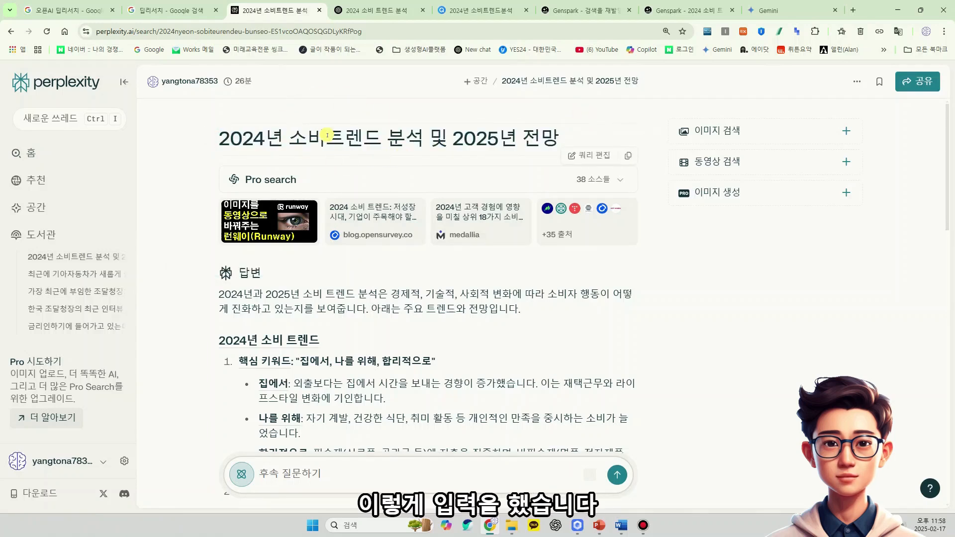
left_click(585, 180)
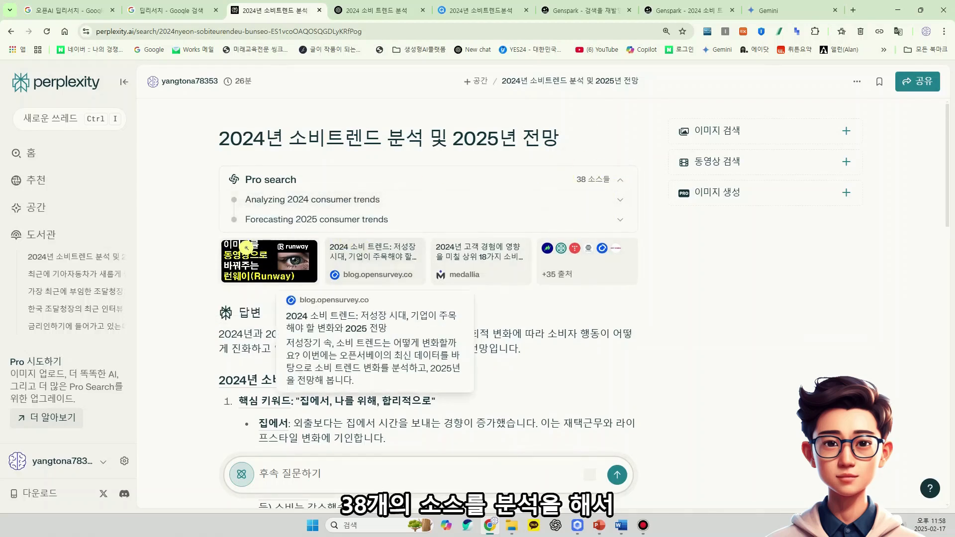
- Read the answer's sections on 2024 consumer trends, the 2025 outlook and the strategies for companies and marketers
scroll(364, 249, "down", 4)
scroll(221, 259, "down", 1)
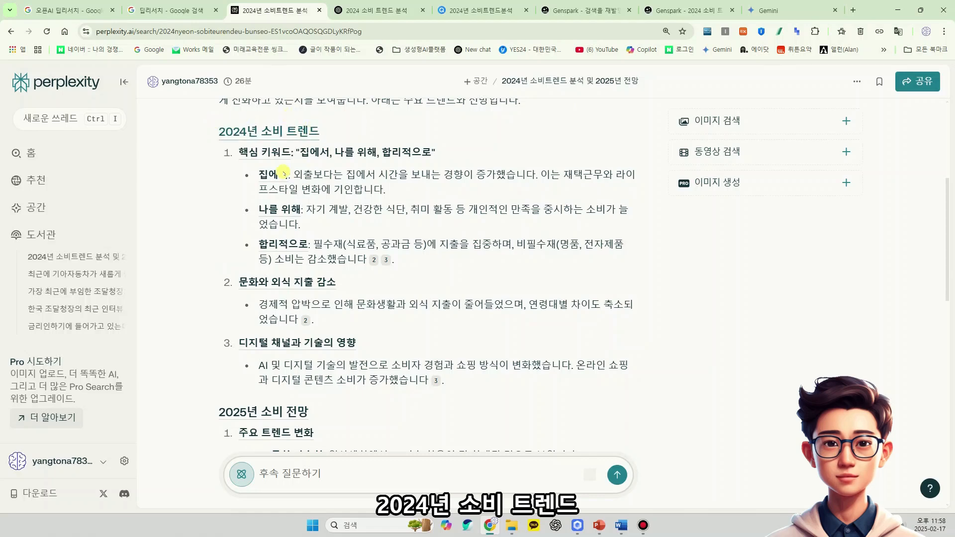
scroll(198, 329, "down", 2)
scroll(198, 329, "down", 1)
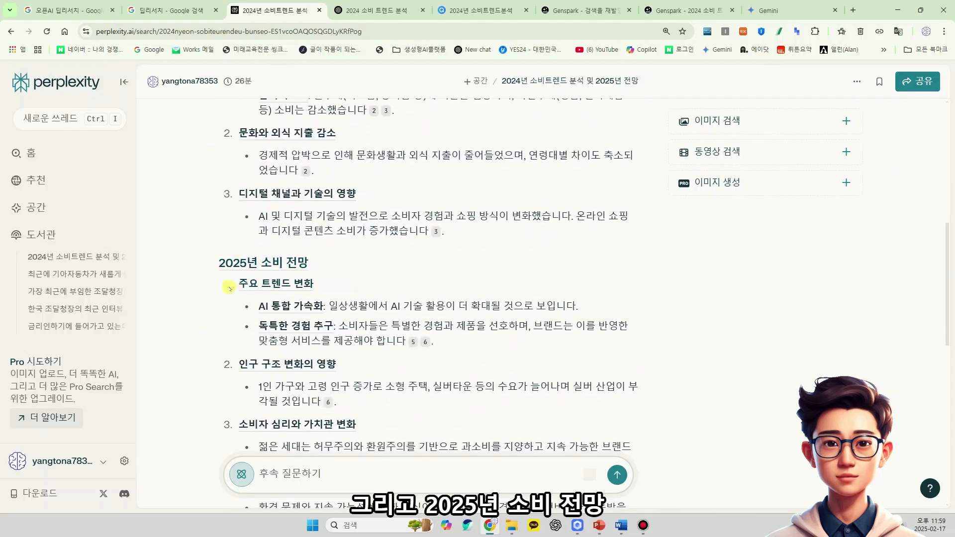
scroll(205, 384, "down", 4)
scroll(204, 384, "down", 3)
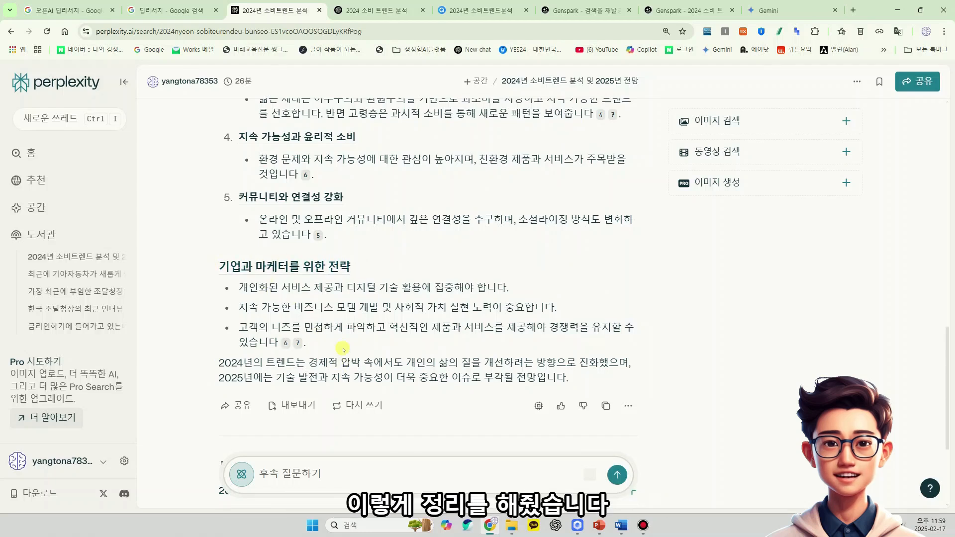
scroll(344, 348, "down", 3)
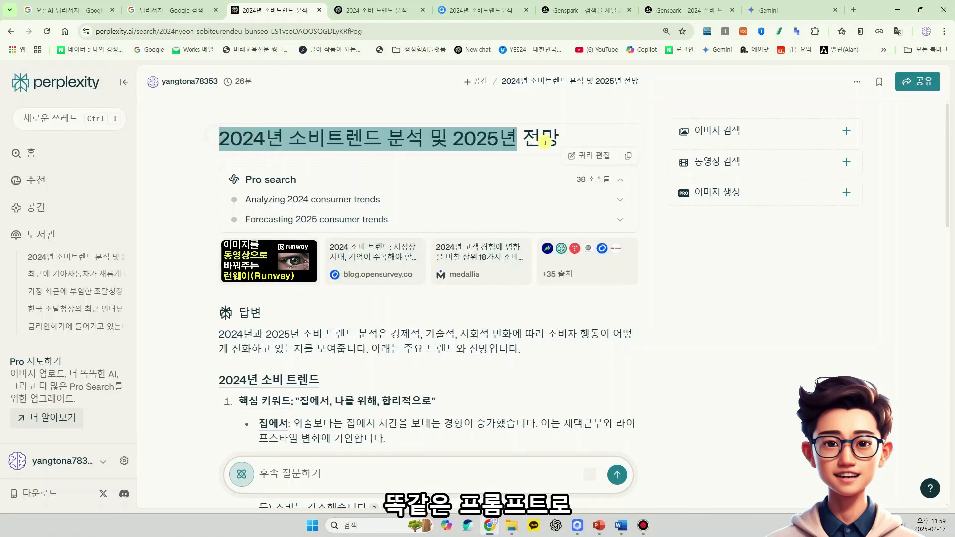
- Switch to Genspark, open its deep research agent, and bring up the existing "2024 소비 트렌드 분석 및 2025 전망" research
left_click_drag(551, 141, 561, 142)
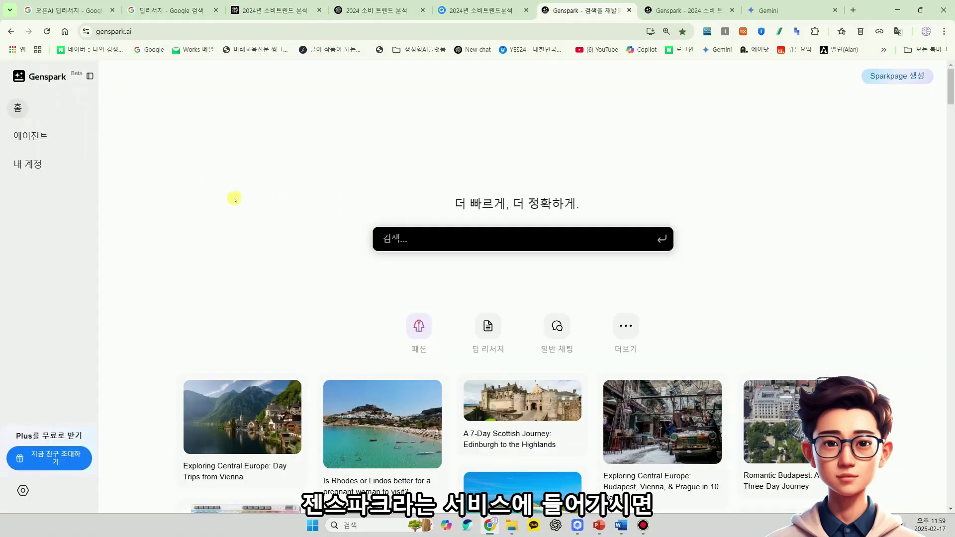
left_click(485, 328)
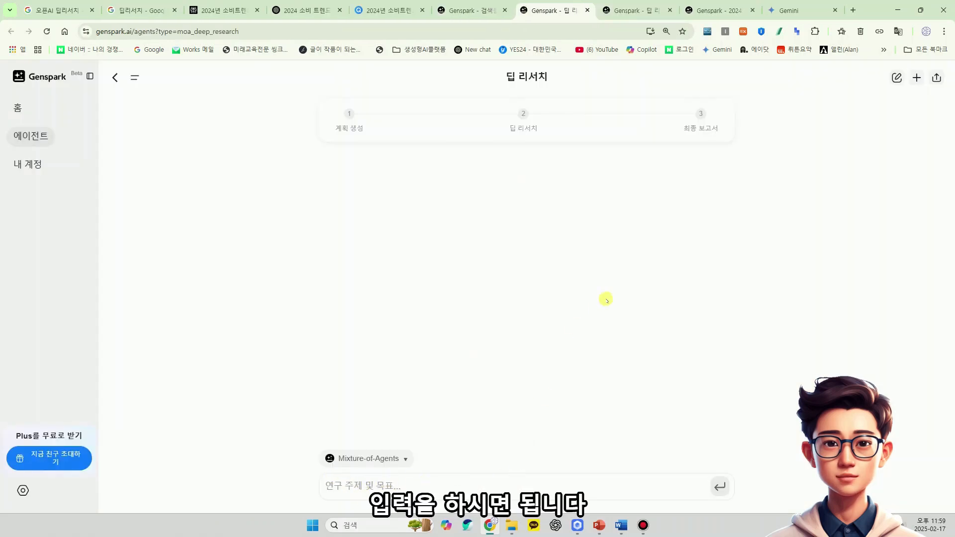
left_click(716, 10)
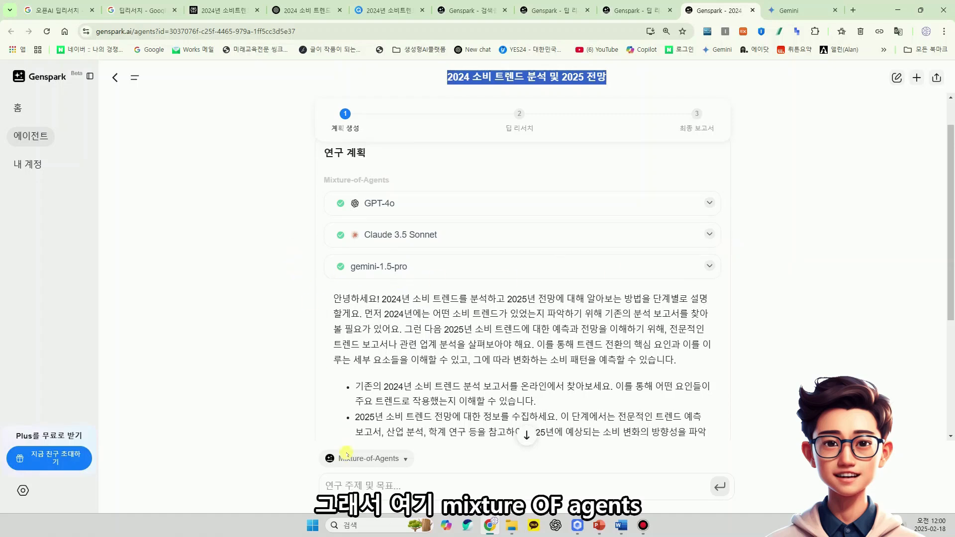
- Review the AI models offered for the research and keep Mixture-of-Agents selected
left_click(385, 458)
left_click(367, 266)
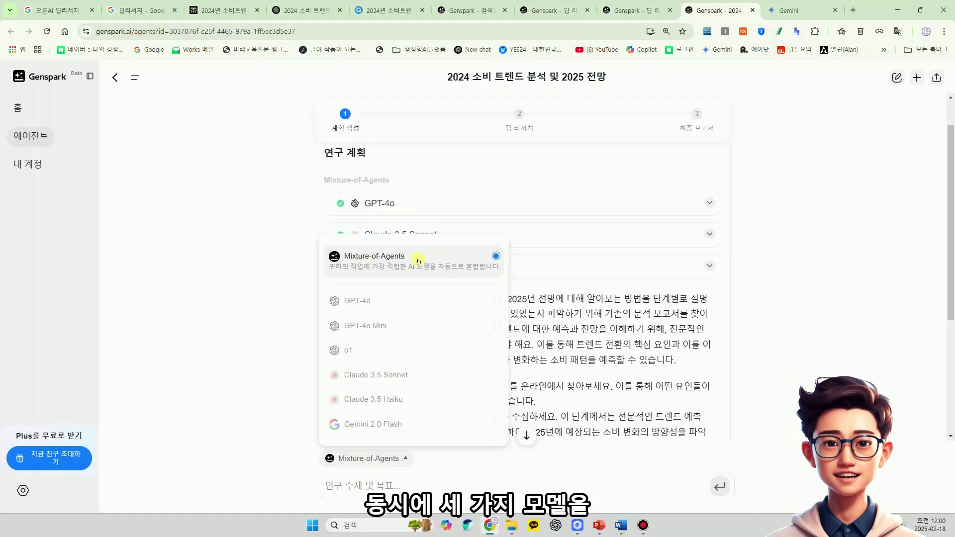
left_click(273, 245)
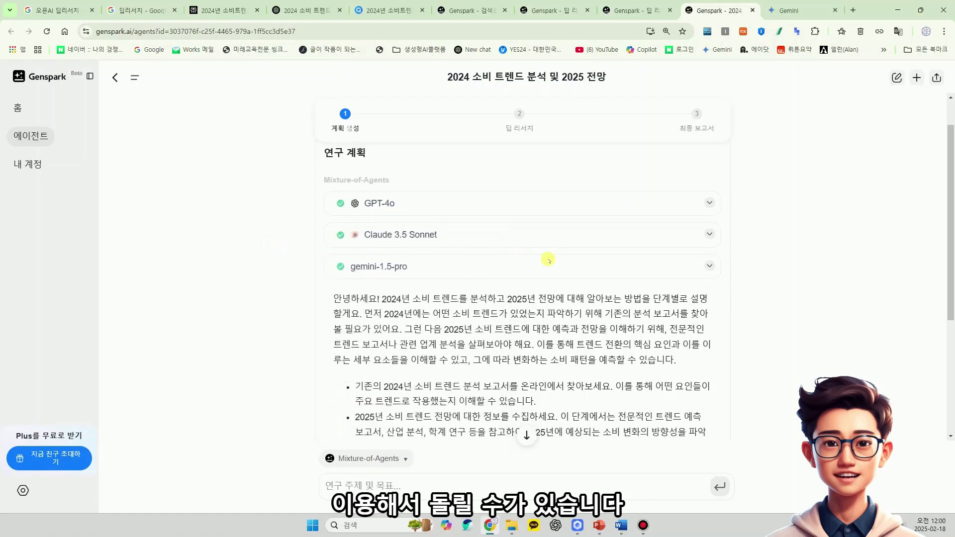
- Read through the generated research plan and request a plan revision (플랜 수정)
scroll(501, 250, "down", 3)
left_click_drag(364, 237, 554, 383)
left_click(608, 382)
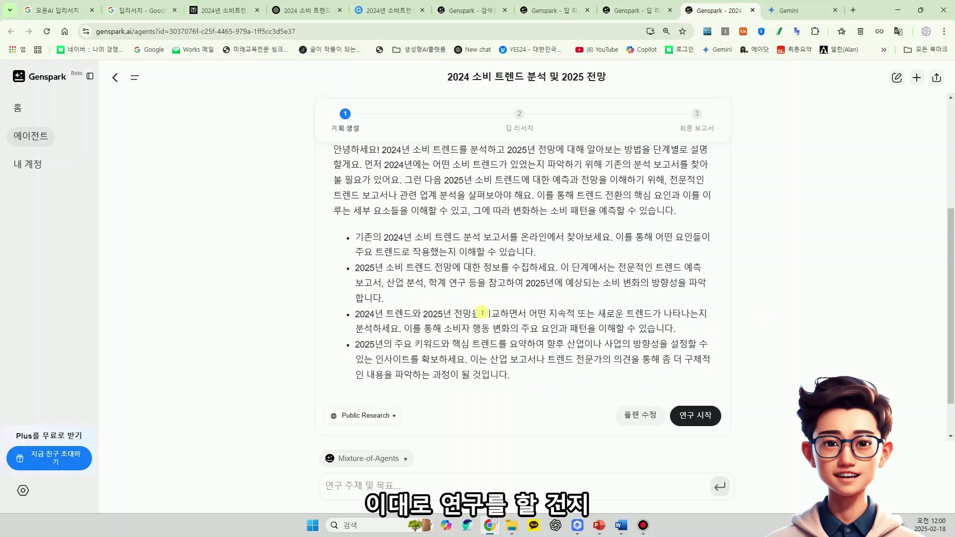
left_click(640, 415)
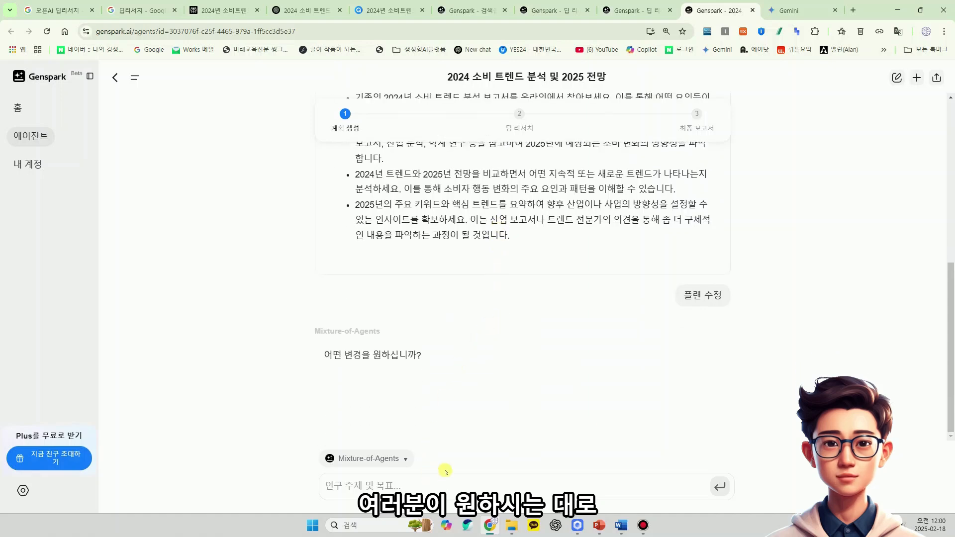
- Copy the research title, close that research, and submit "2024 소비 트렌드 분석 및 2025 전망" as a new deep research topic with Mixture-of-Agents
scroll(455, 375, "up", 10)
left_click_drag(440, 77, 626, 77)
key("ctrl+c")
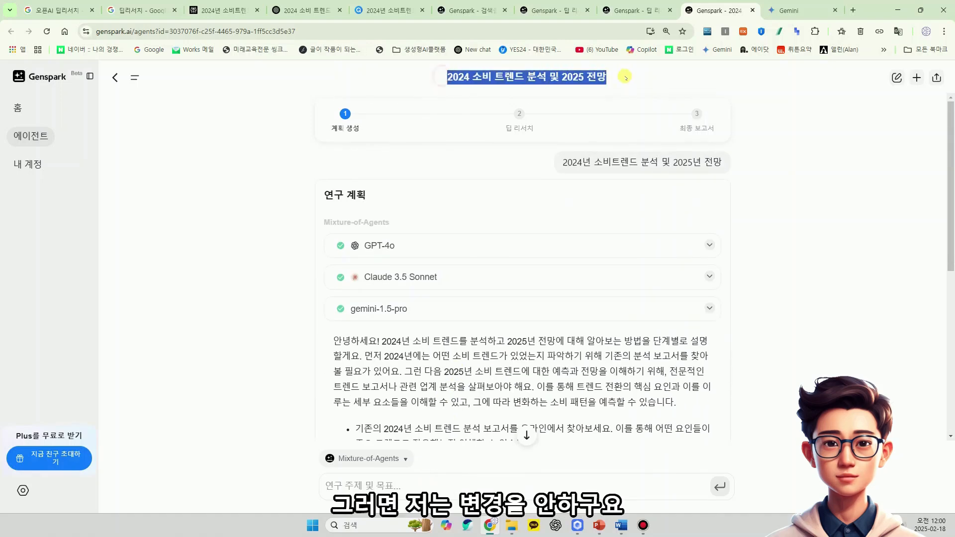
left_click(752, 10)
left_click(366, 486)
key("ctrl+v")
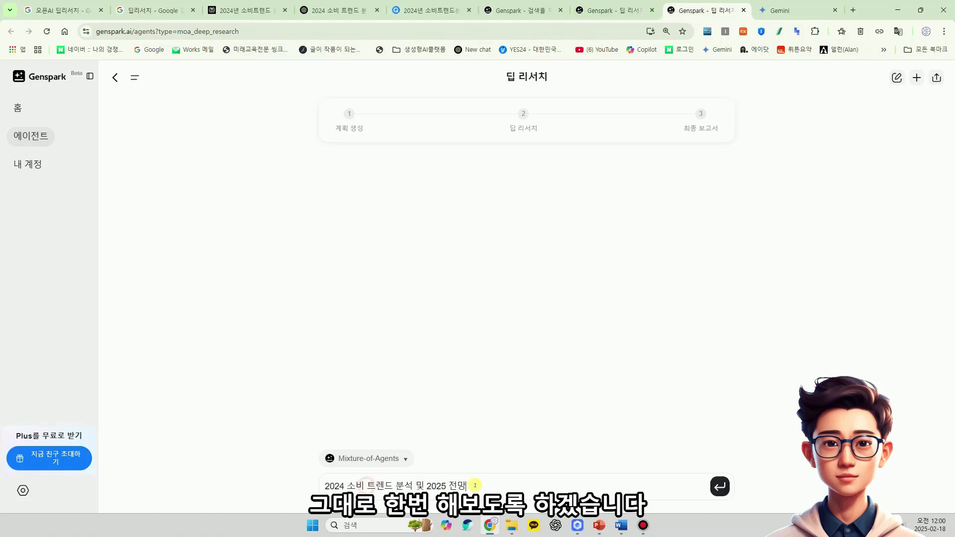
left_click(711, 491)
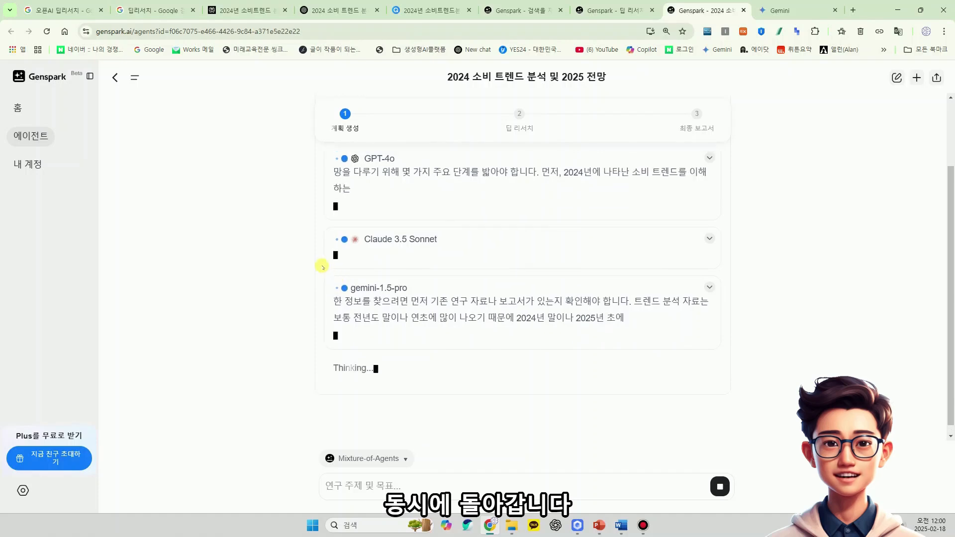
scroll(333, 263, "up", 2)
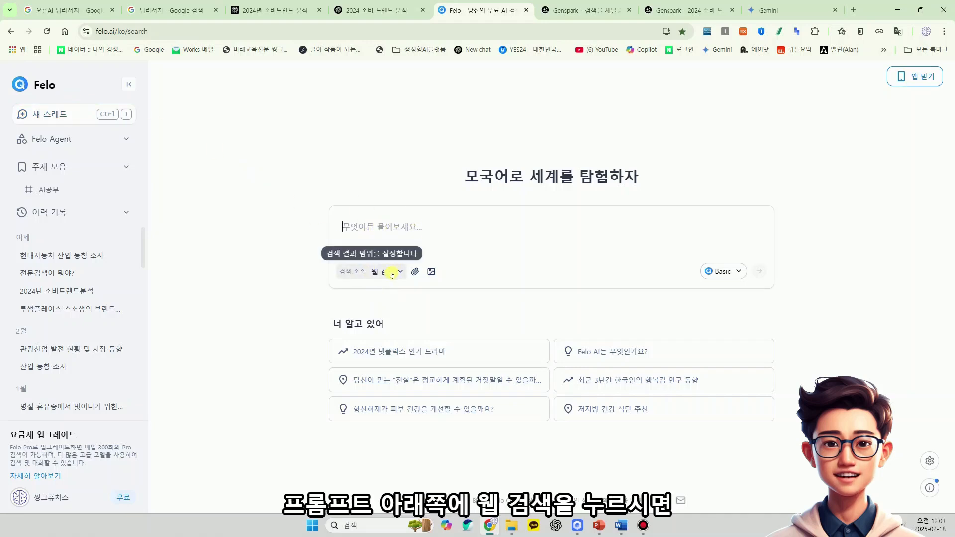
- In Felo, choose Felo Agent as the search source and show the 산업 전문 연구 보고서 template under 산업 트렌드 분석
left_click(391, 273)
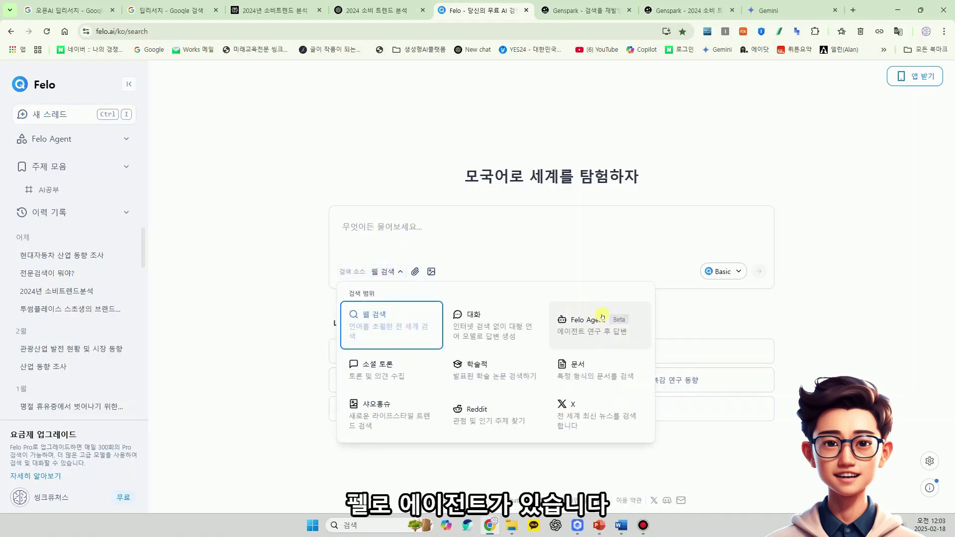
left_click(603, 332)
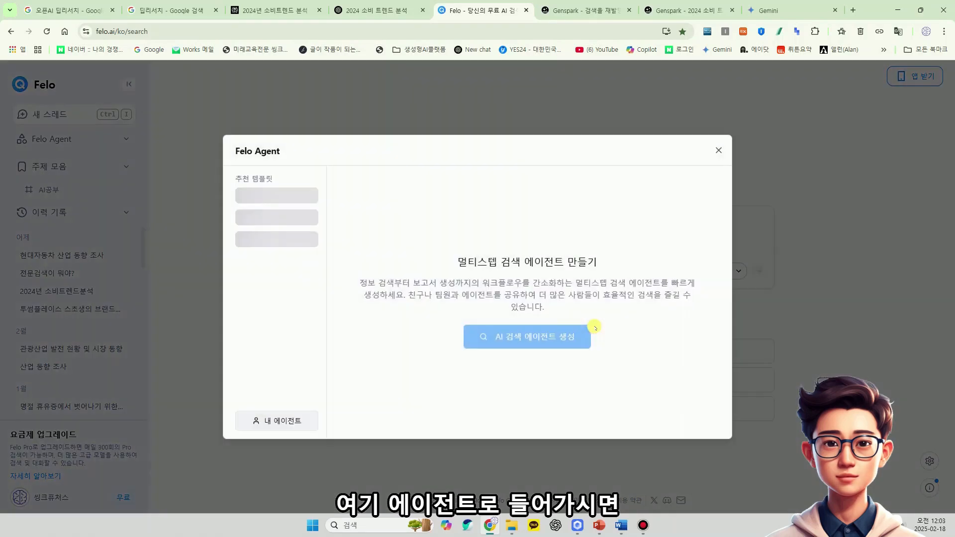
left_click(318, 239)
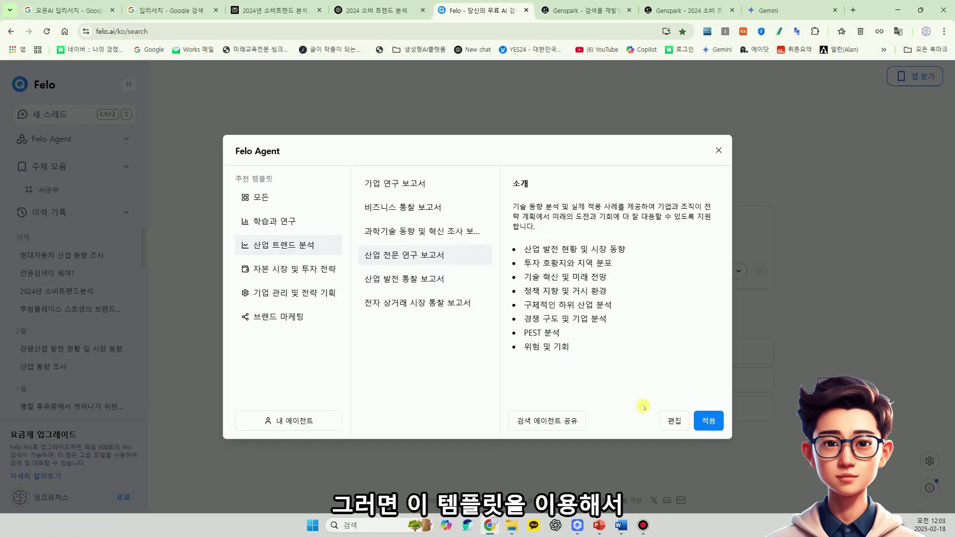
- Open the 산업 전문 연구 보고서 template for editing, examine its name, description, prompt and step fields, and cancel without saving
left_click(673, 420)
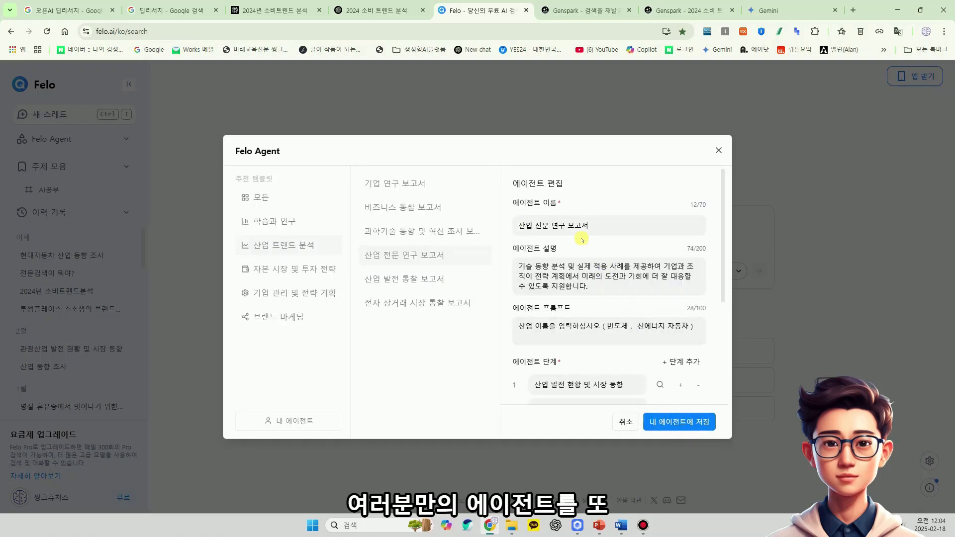
scroll(580, 262, "down", 3)
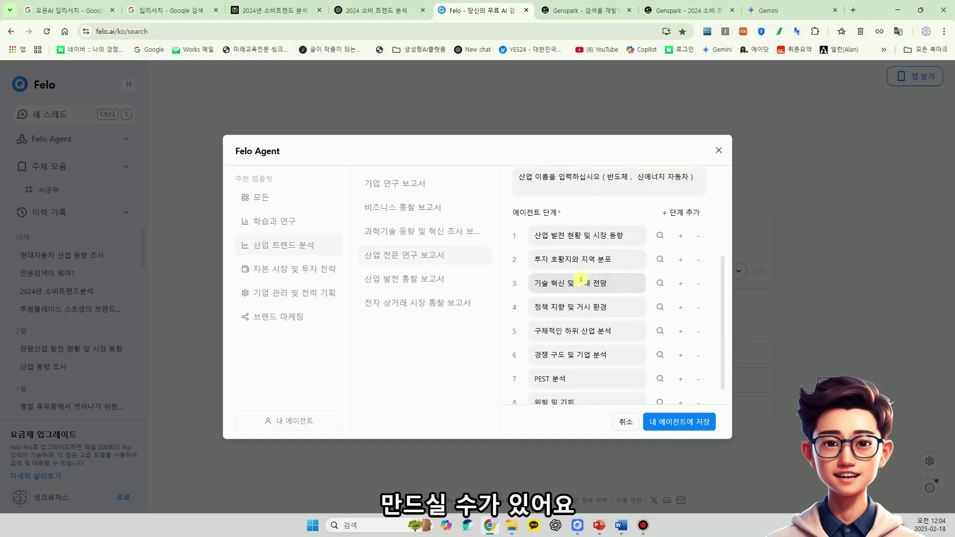
scroll(581, 280, "up", 3)
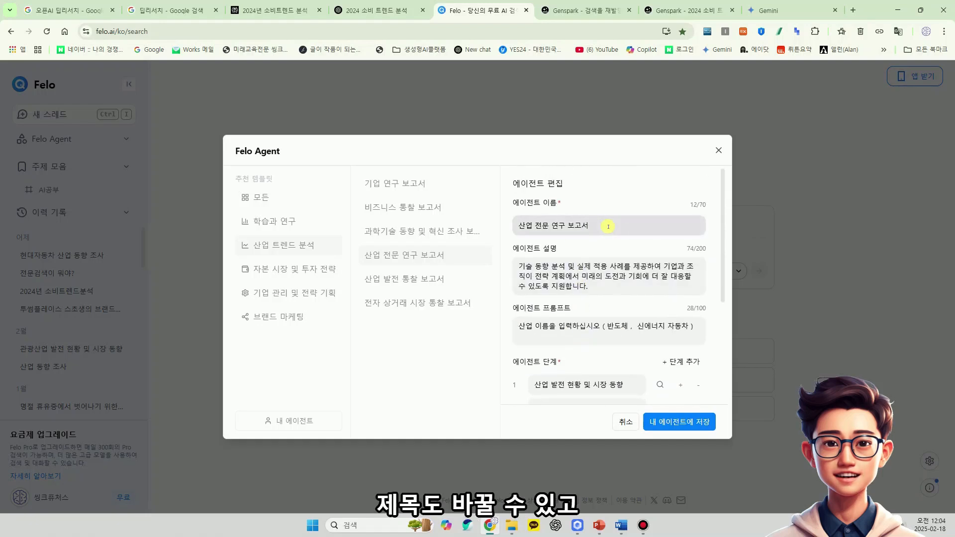
left_click(608, 226)
left_click(599, 289)
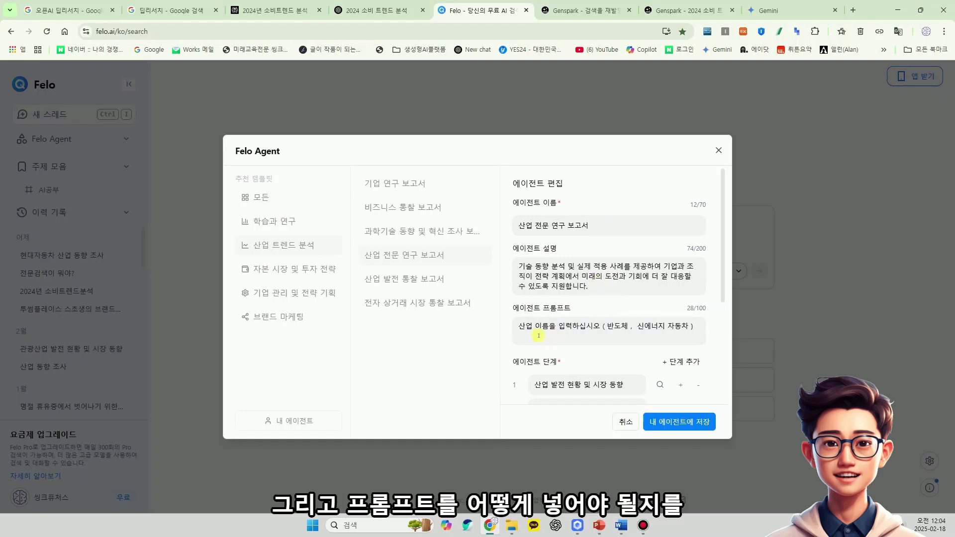
left_click(599, 328)
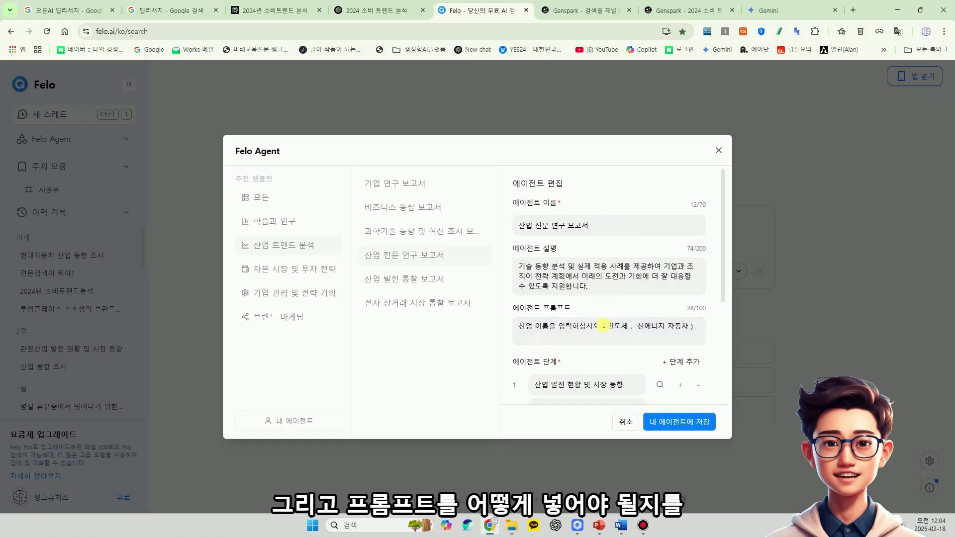
scroll(603, 325, "down", 1)
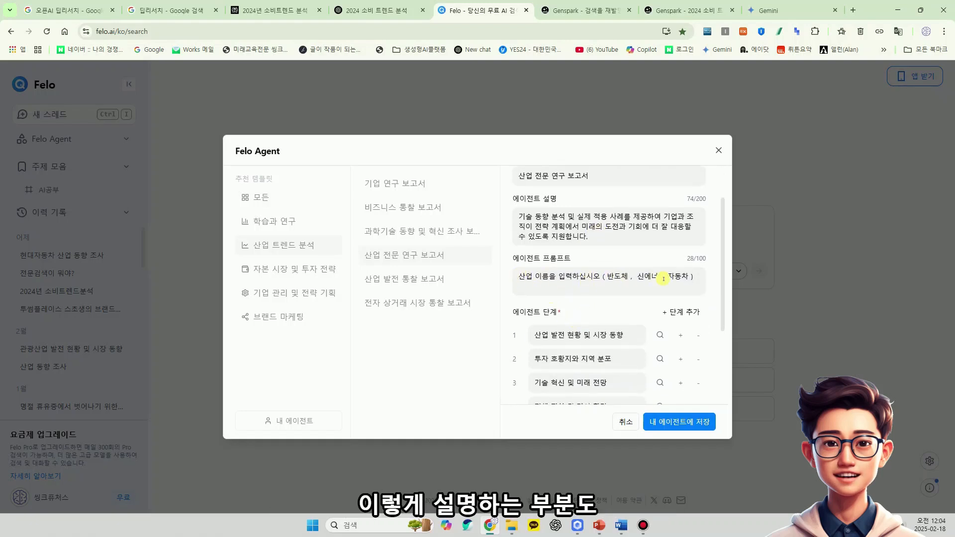
scroll(592, 304, "down", 2)
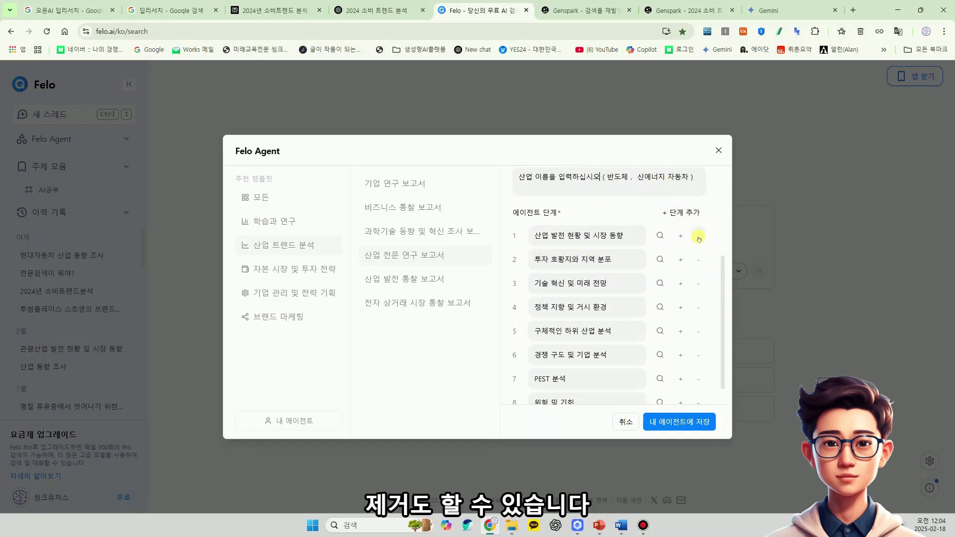
left_click(619, 425)
- Show the saved personal agents and select 소비트렌드분석 및 전망보고서
left_click(287, 422)
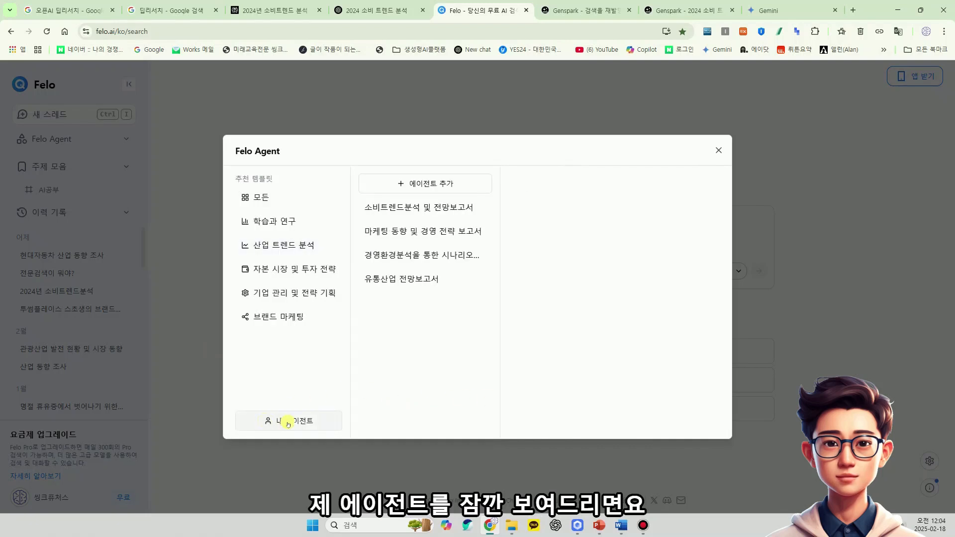
left_click(449, 209)
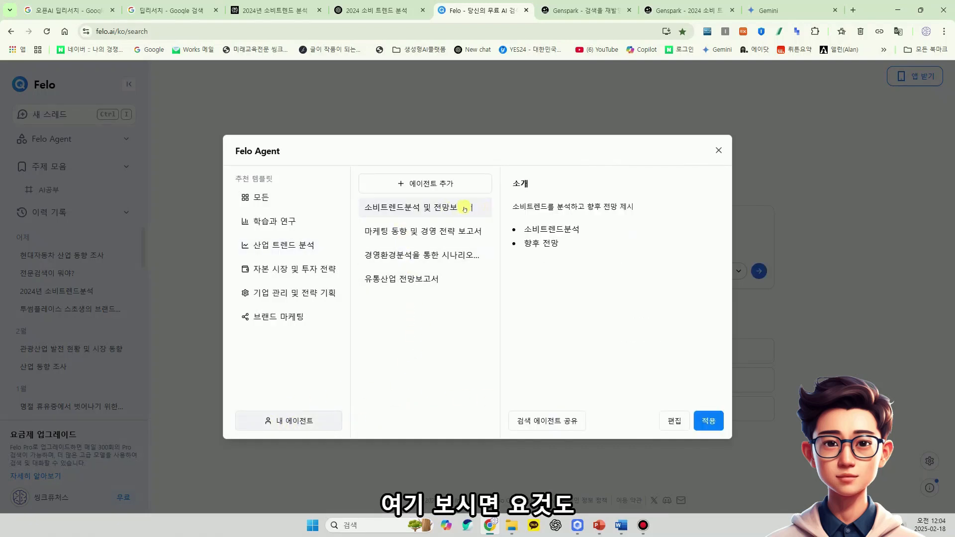
- Open the 소비트렌드분석 및 전망보고서 agent for editing, review its name, description, prompt and step fields, and save it
left_click(671, 421)
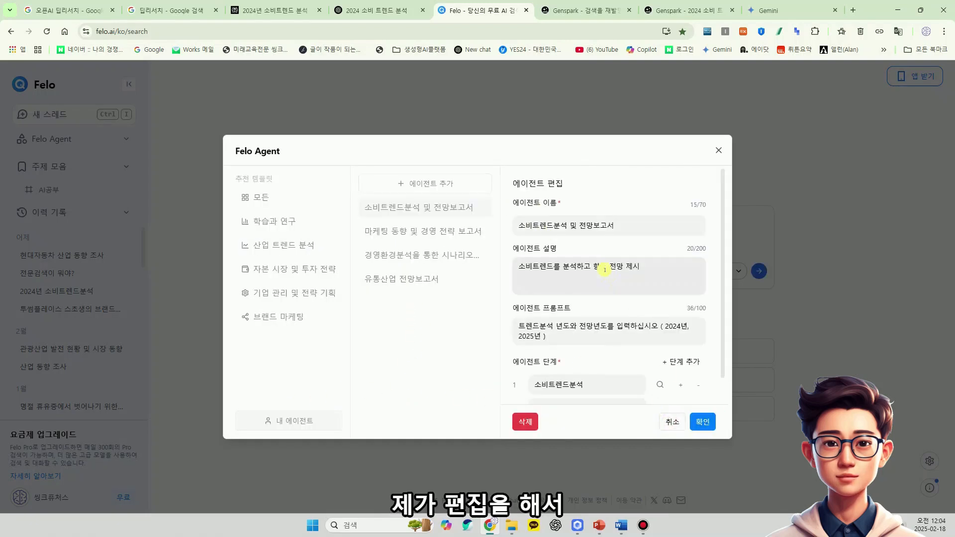
left_click(639, 226)
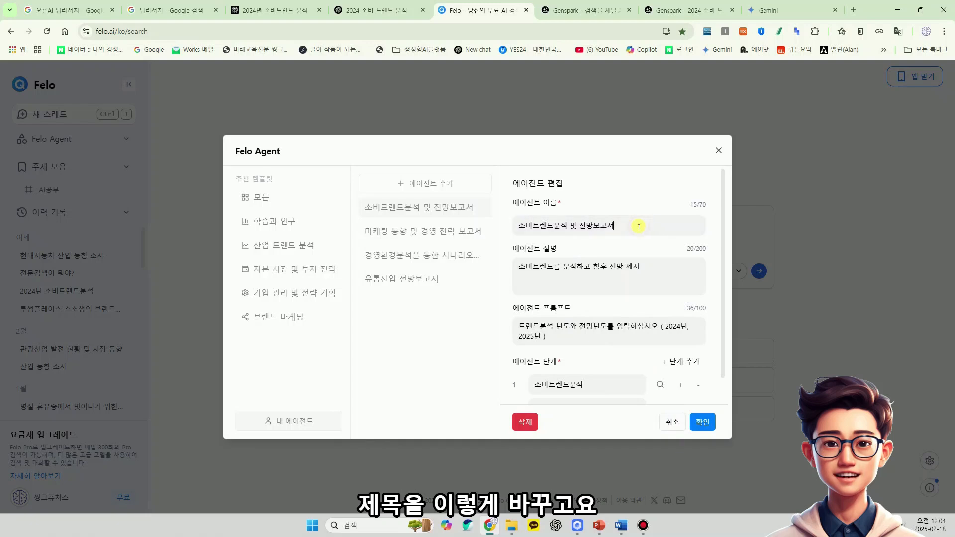
left_click(650, 268)
scroll(650, 268, "down", 1)
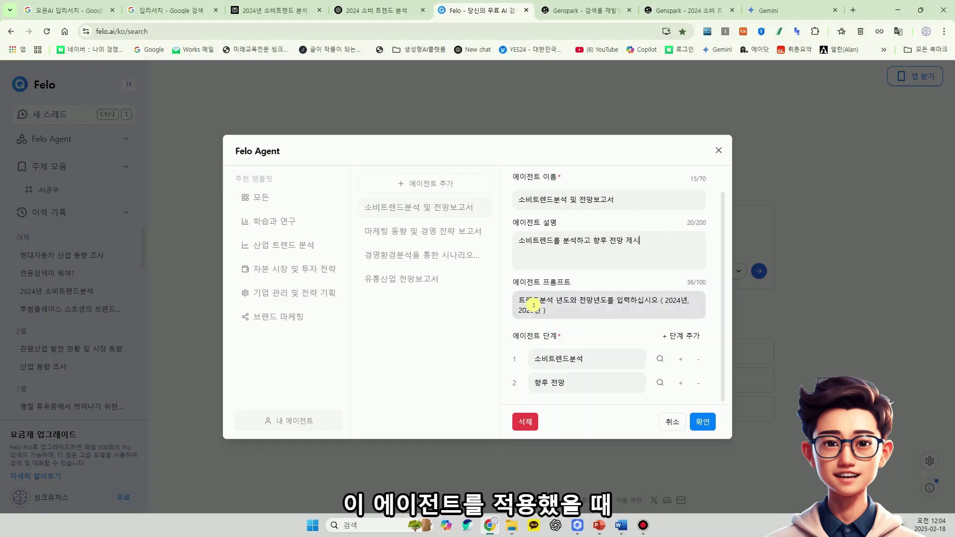
left_click_drag(520, 301, 566, 313)
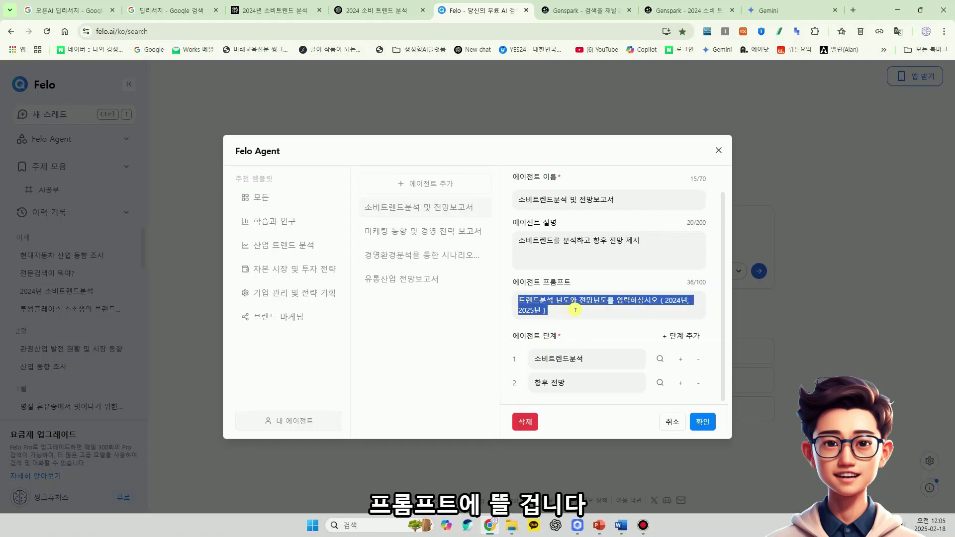
left_click(667, 302)
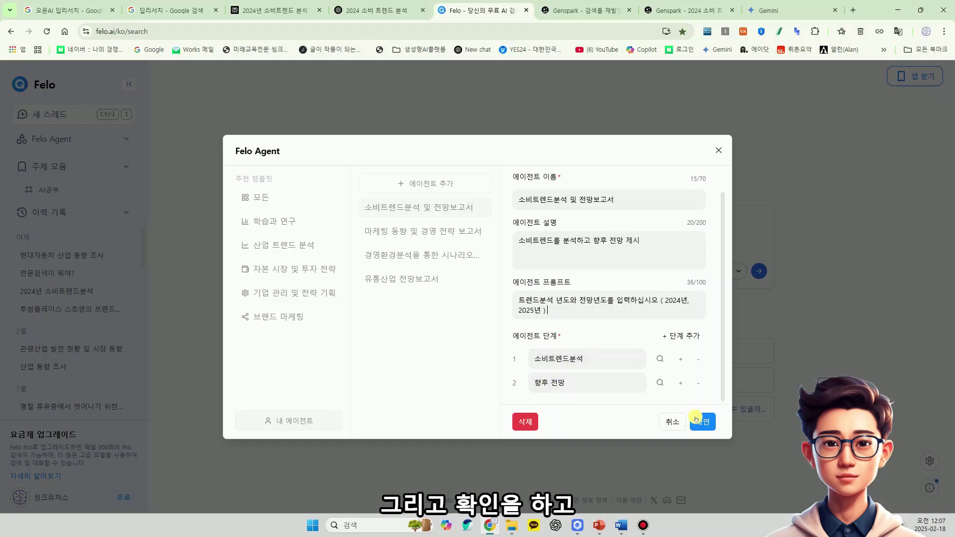
left_click(702, 420)
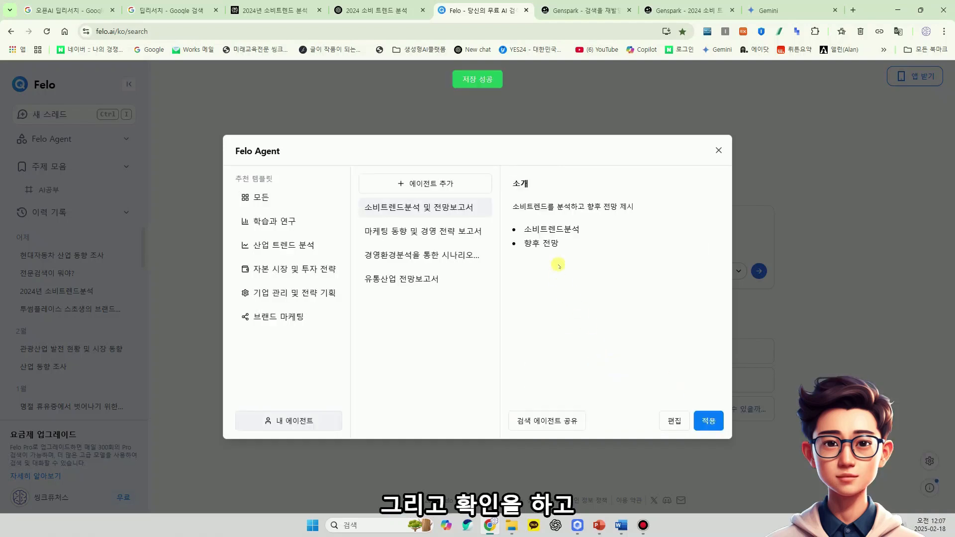
- Apply the 소비트렌드분석 및 전망보고서 agent, submit the years 2024 and 2025, and run the planned research steps
left_click(708, 421)
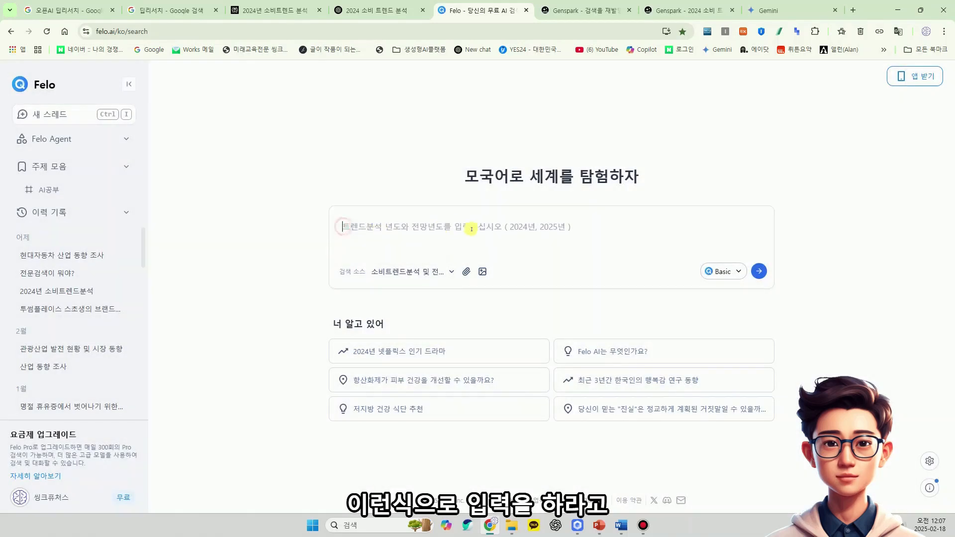
left_click(406, 231)
type("2024")
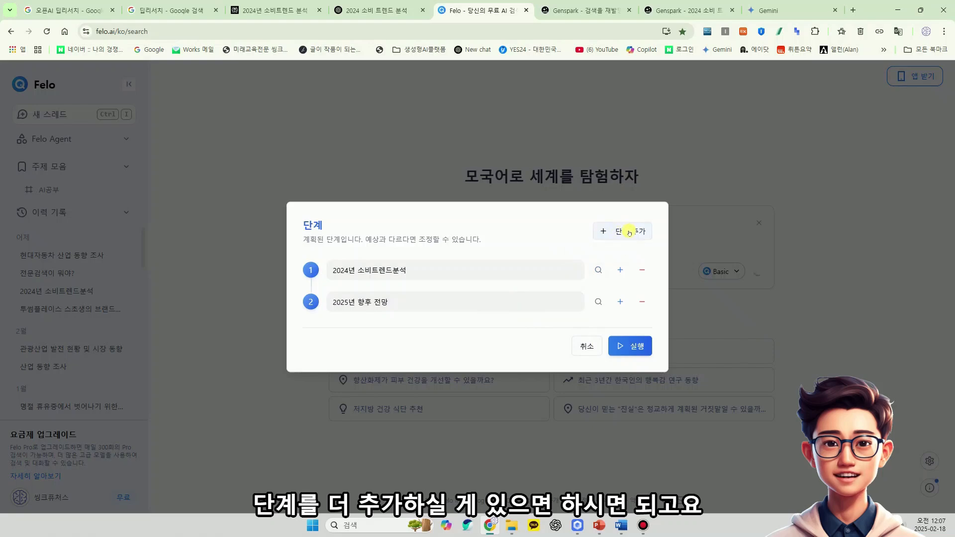
left_click(631, 344)
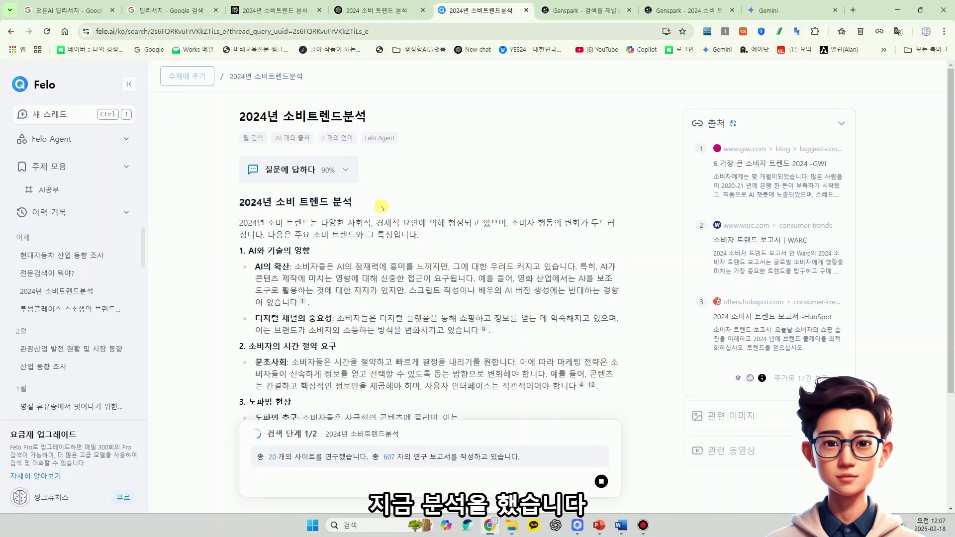
- Examine the 2024년 소비트렌드분석 and 2025년 향후 전망 results along with their listed sources
scroll(382, 208, "down", 3)
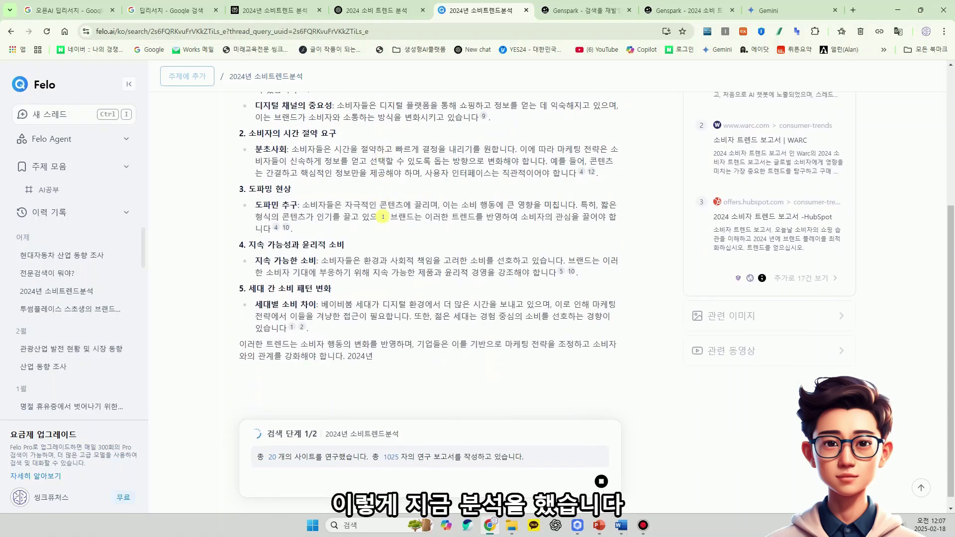
scroll(367, 215, "down", 3)
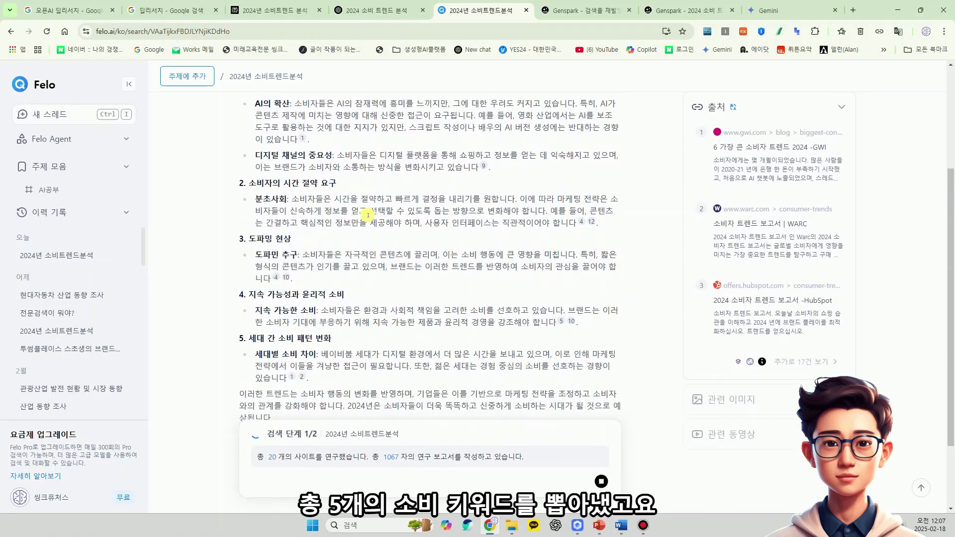
scroll(367, 215, "down", 1)
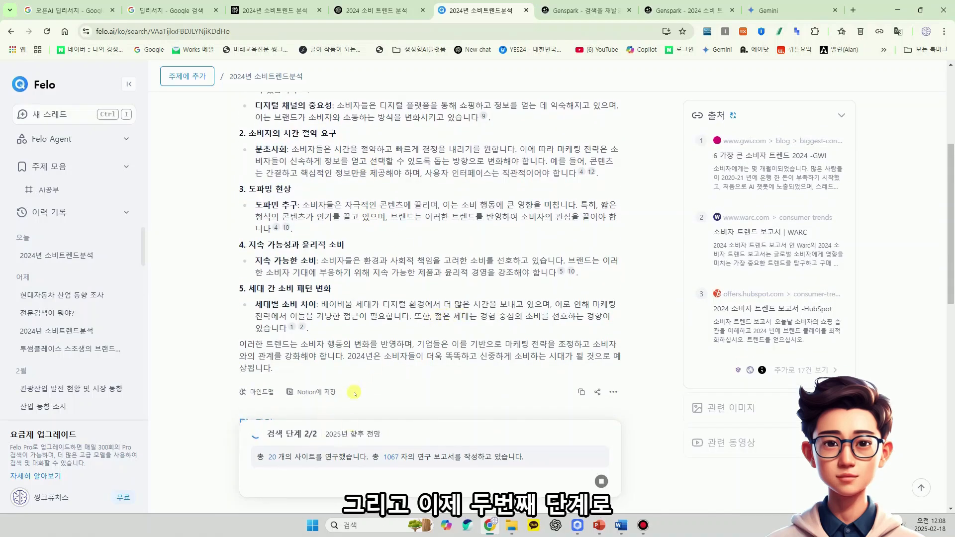
scroll(358, 378, "down", 5)
scroll(348, 324, "down", 2)
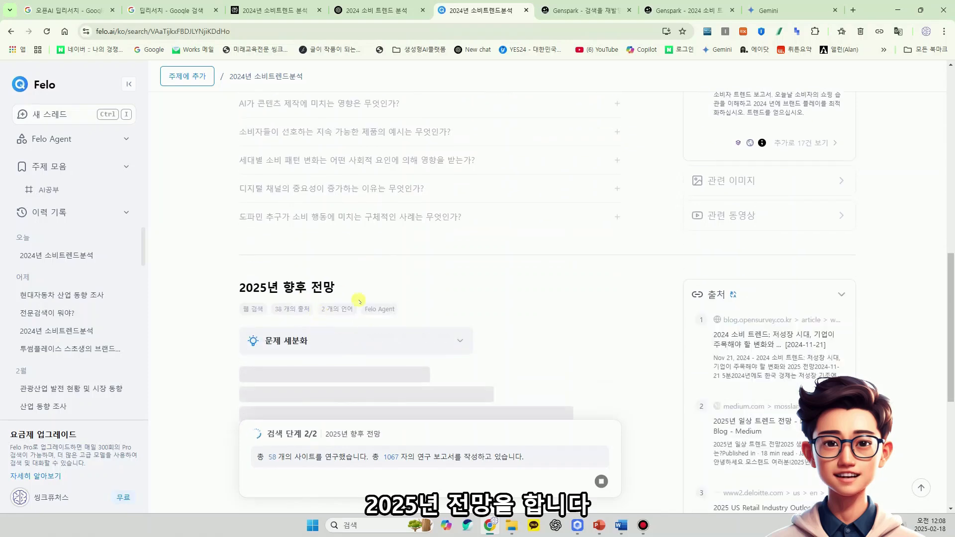
scroll(397, 306, "down", 3)
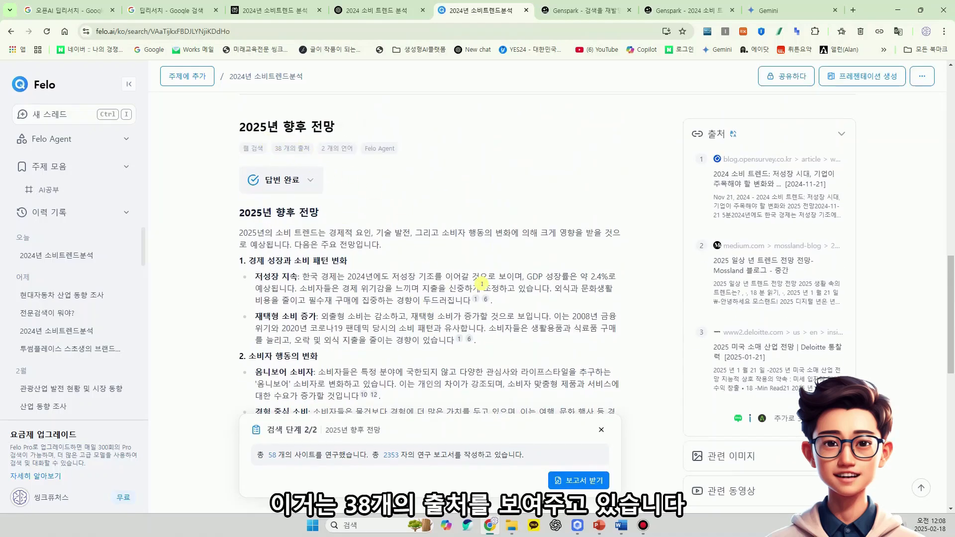
scroll(482, 284, "up", 15)
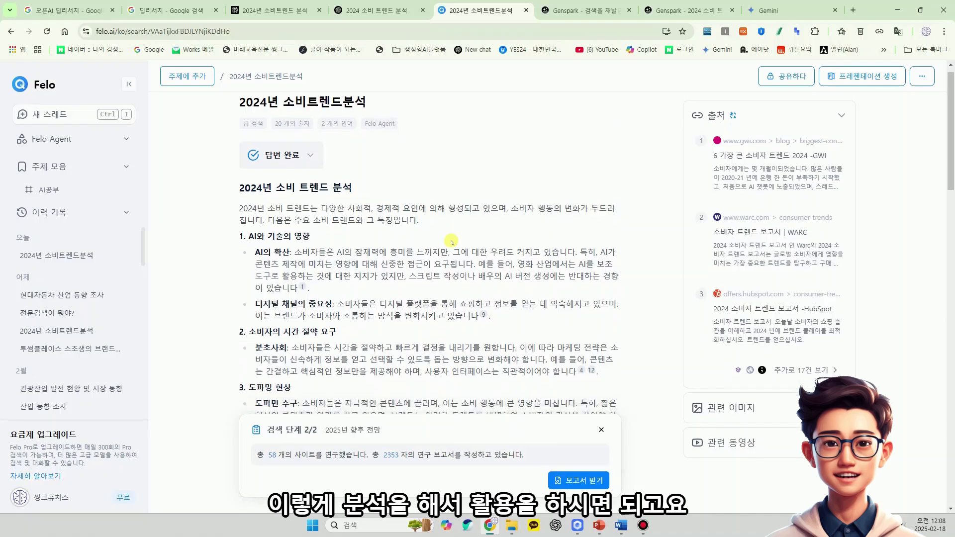
scroll(452, 242, "down", 15)
scroll(462, 429, "down", 5)
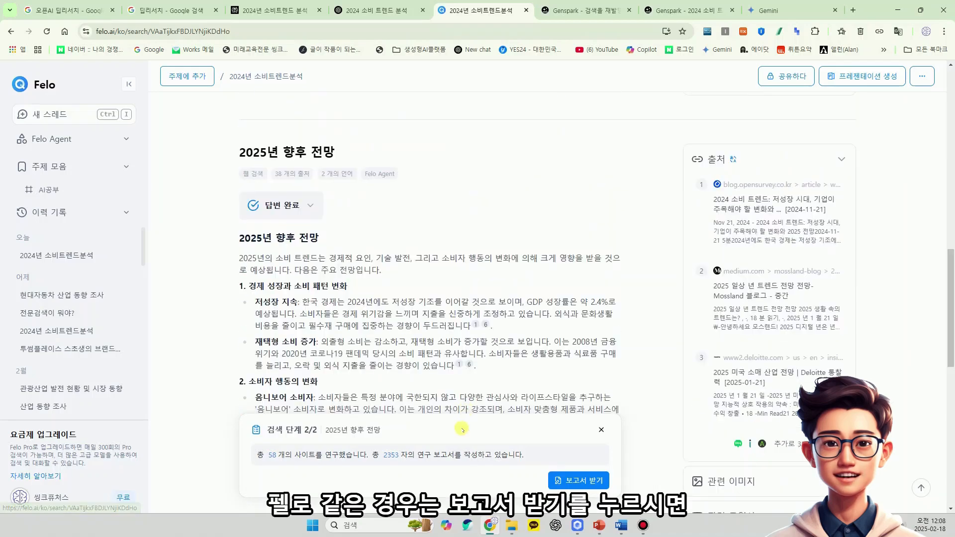
- Get the finished research as a report document and look through its 2024 and 2025 sections
left_click(579, 482)
left_click(478, 358)
scroll(527, 323, "down", 10)
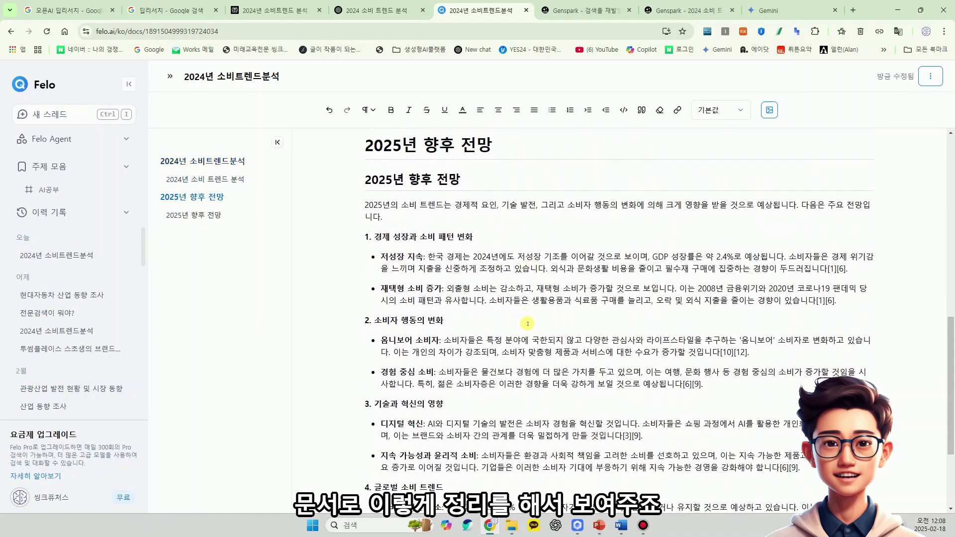
scroll(528, 322, "up", 15)
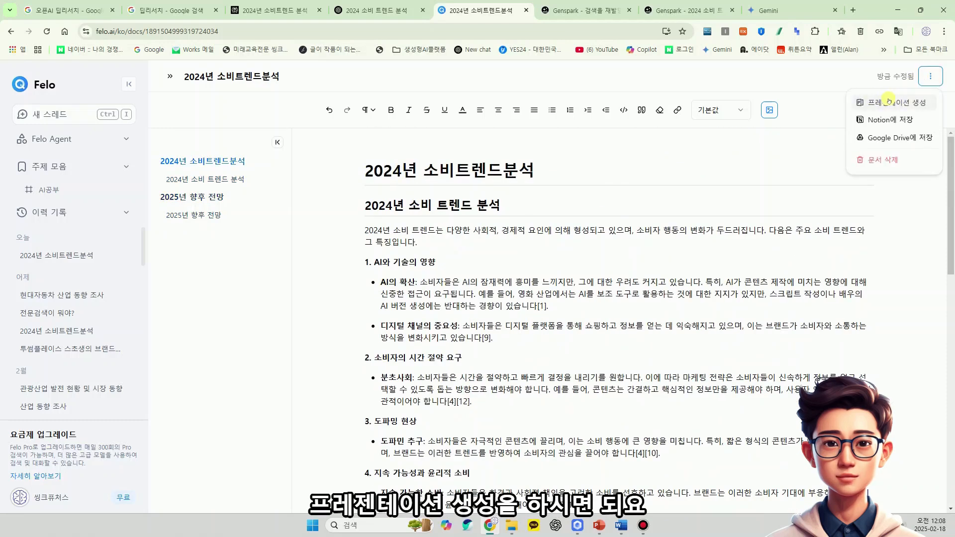
- Generate a presentation from the report document, accepting the proposed outline and using the FINANCIAL PROJECTIONS template
left_click(888, 101)
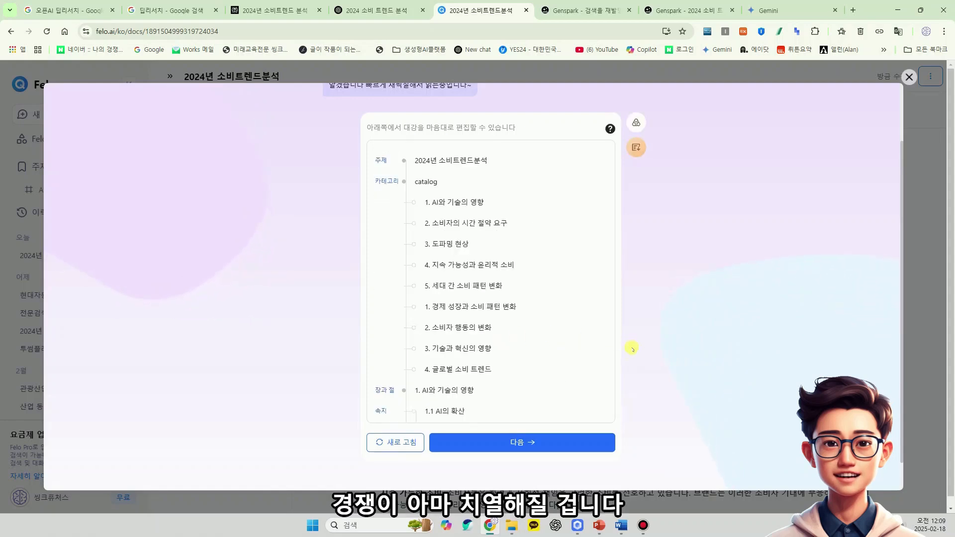
scroll(605, 366, "down", 10)
left_click(522, 442)
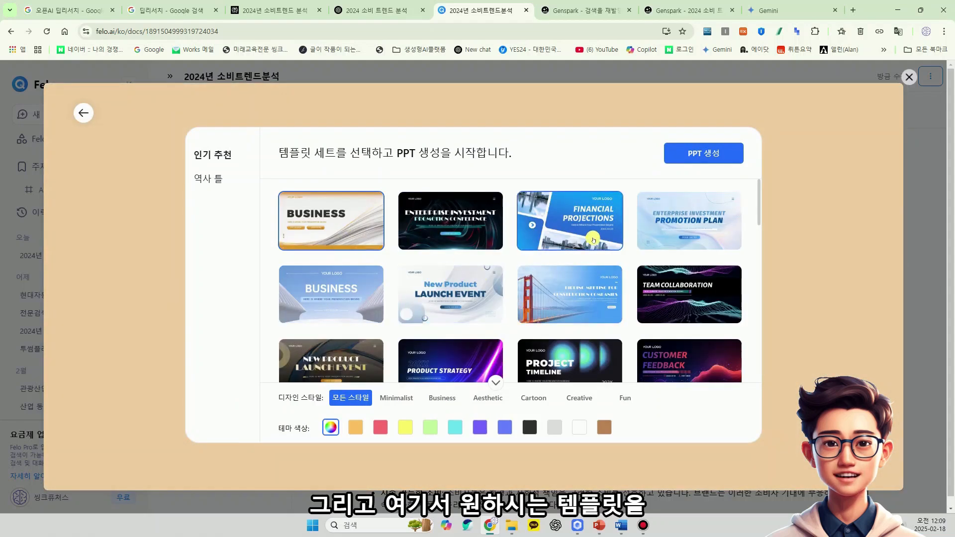
left_click(581, 227)
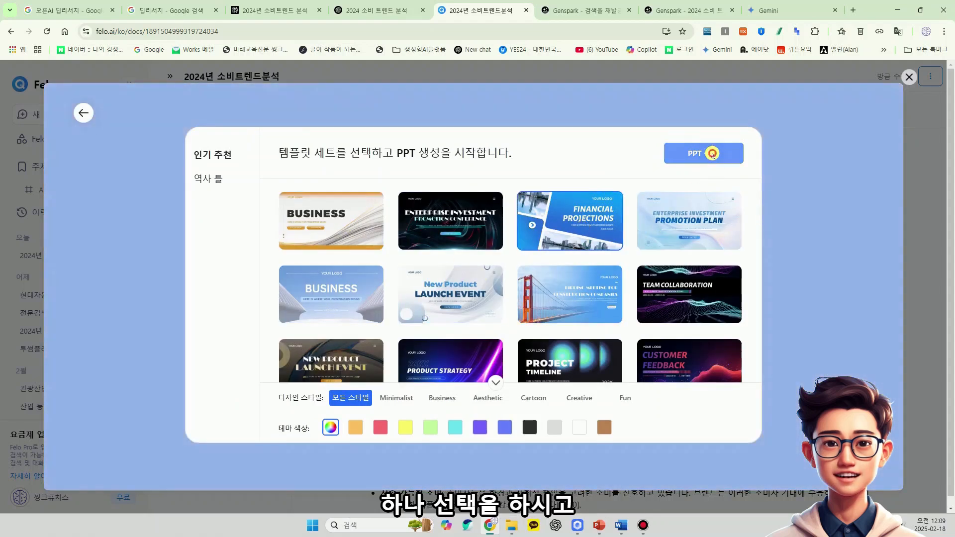
left_click(457, 244)
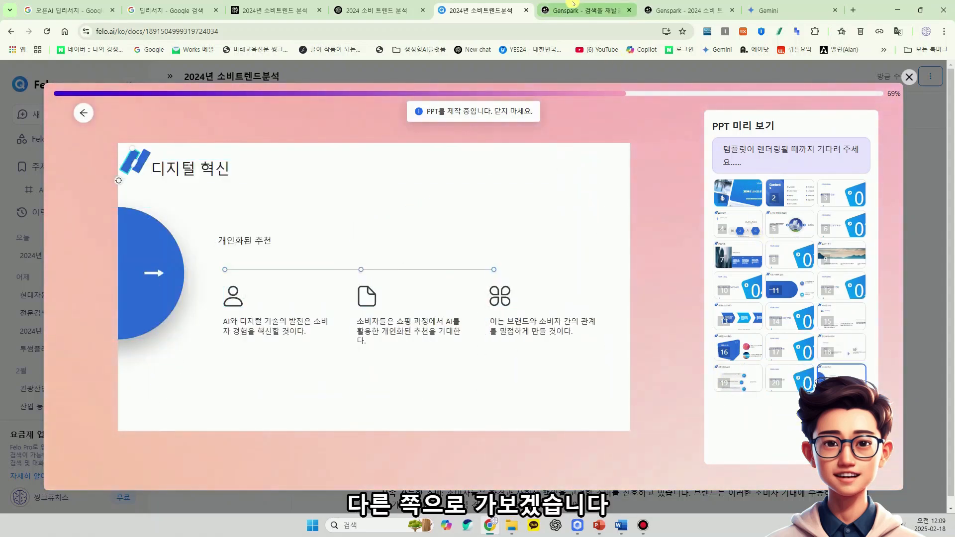
- Switch to the Genspark research 2024 소비 트렌드 분석 및 2025 전망 and examine its progress and the referenced sources
left_click(691, 5)
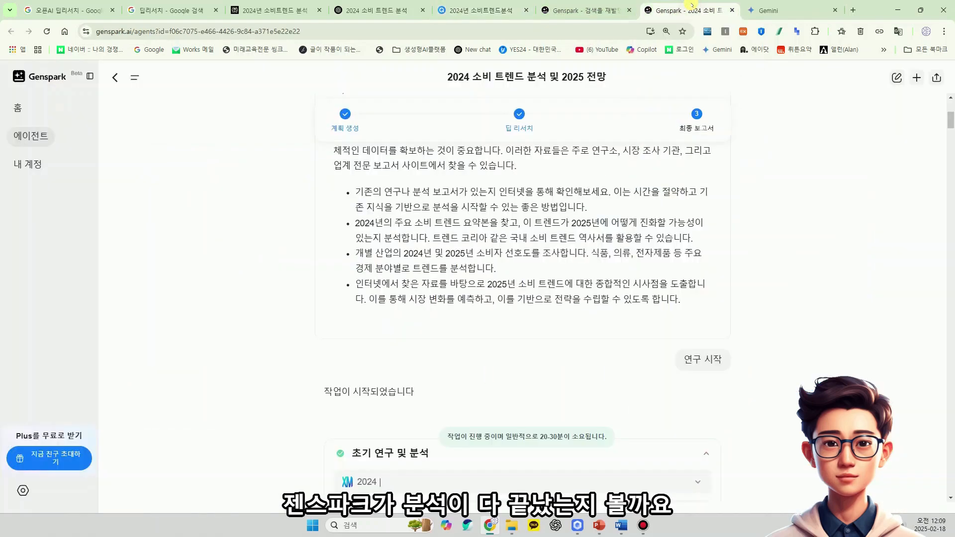
scroll(374, 270, "down", 10)
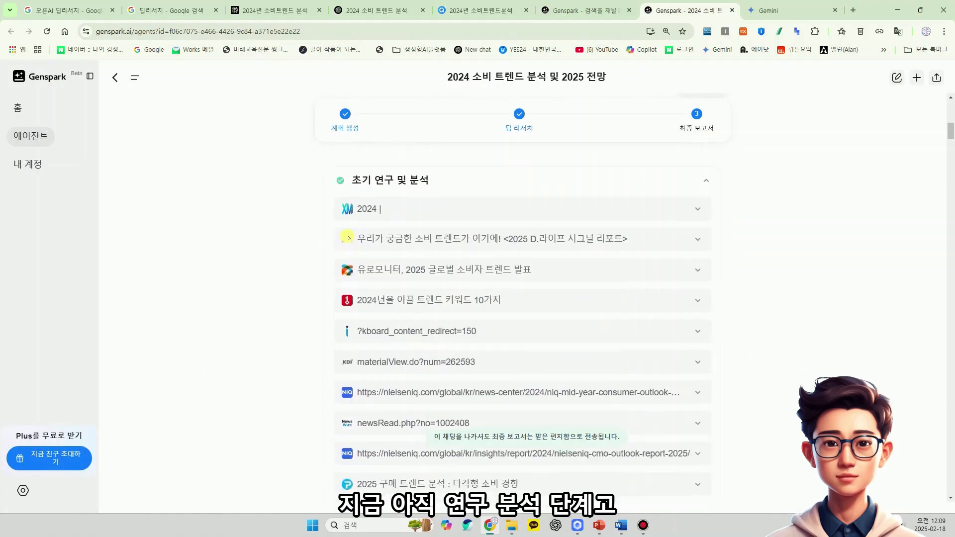
scroll(424, 280, "down", 20)
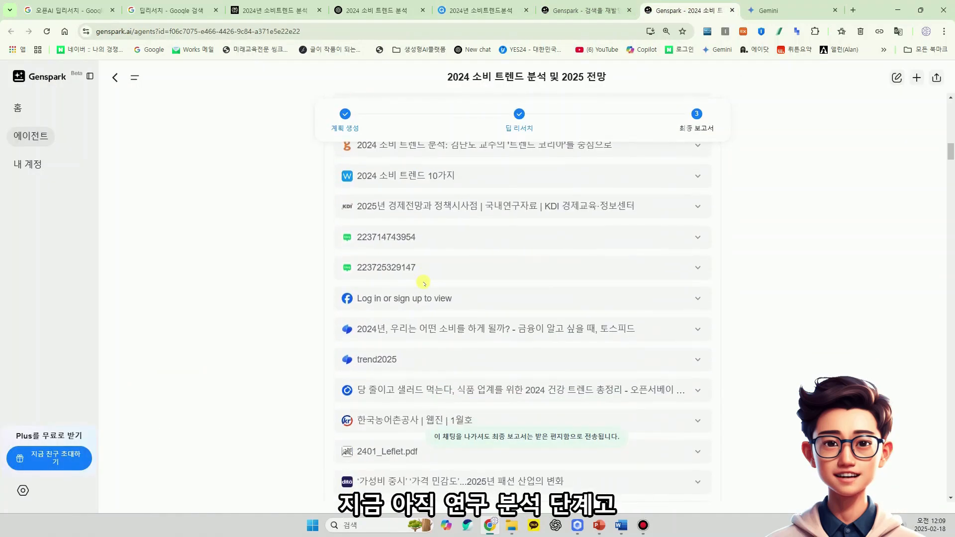
scroll(424, 283, "down", 20)
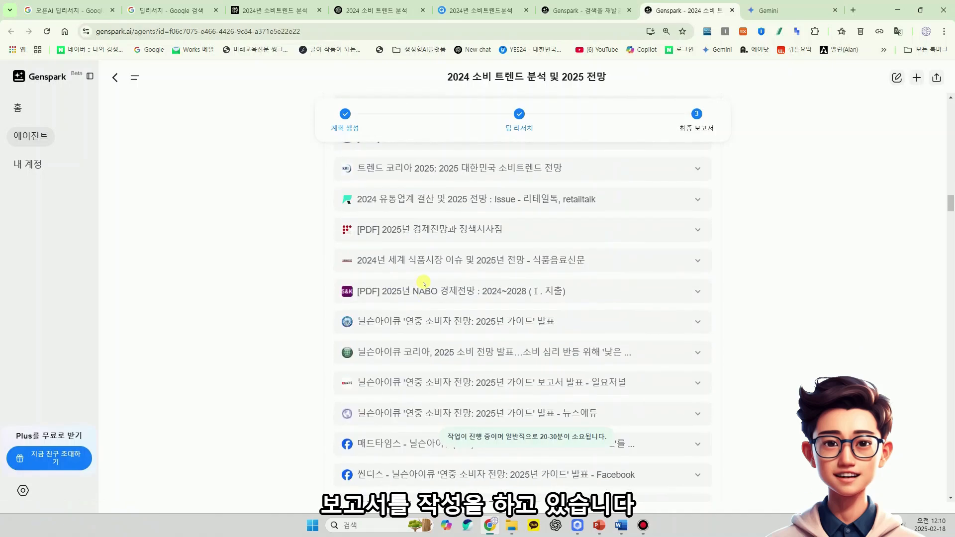
scroll(424, 283, "down", 20)
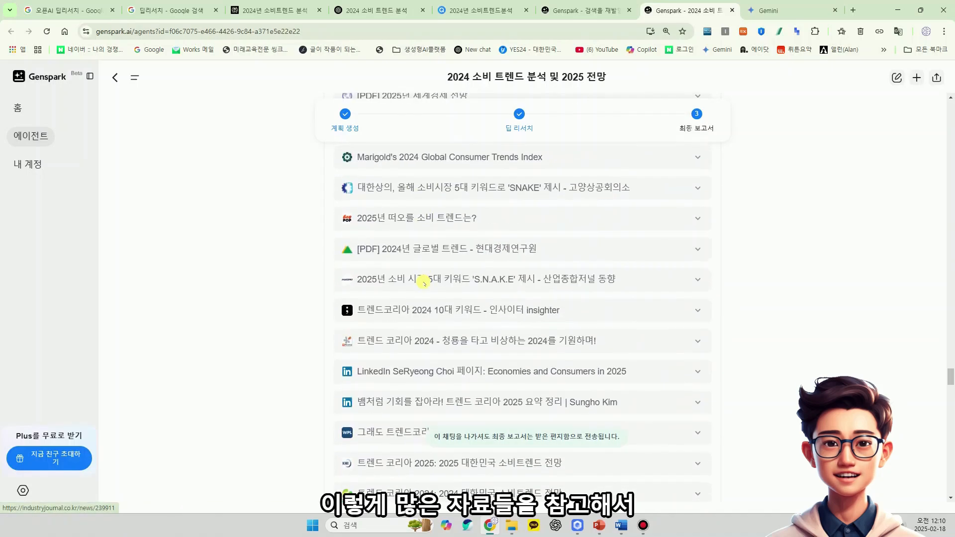
scroll(424, 284, "down", 15)
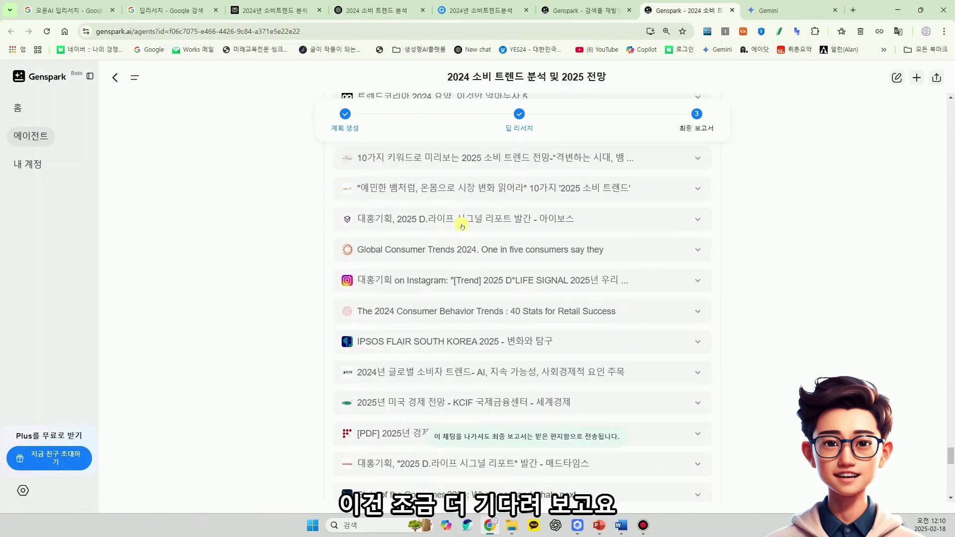
scroll(449, 228, "down", 5)
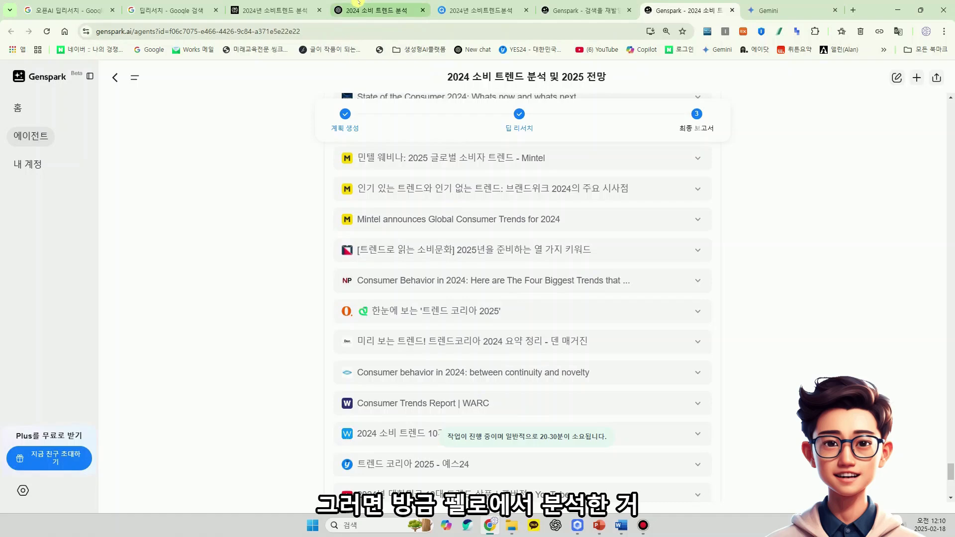
- Check the Felo presentation's progress, and review the Perplexity answer on 2024년 소비트렌드 분석 및 2025년 전망 with its sources
left_click(450, 10)
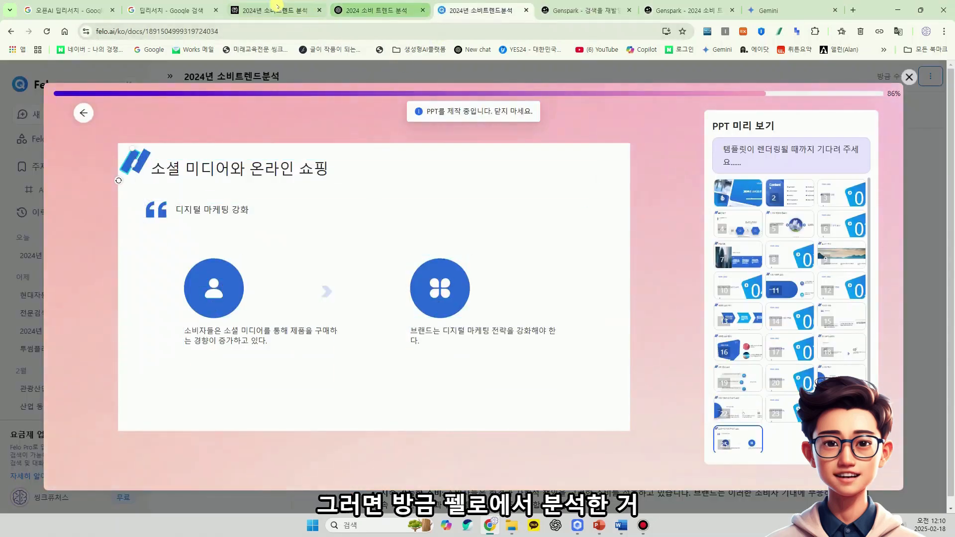
left_click(273, 10)
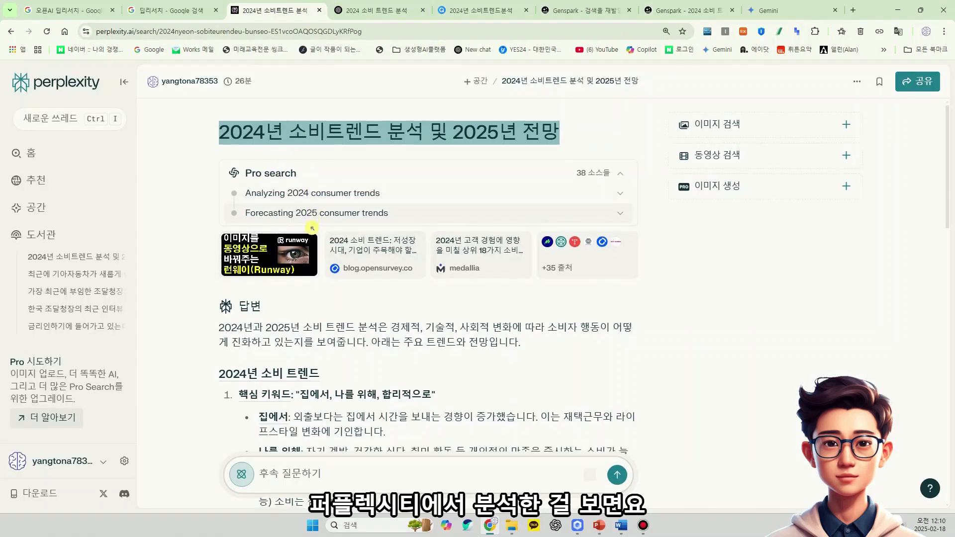
scroll(314, 217, "down", 4)
scroll(361, 260, "down", 10)
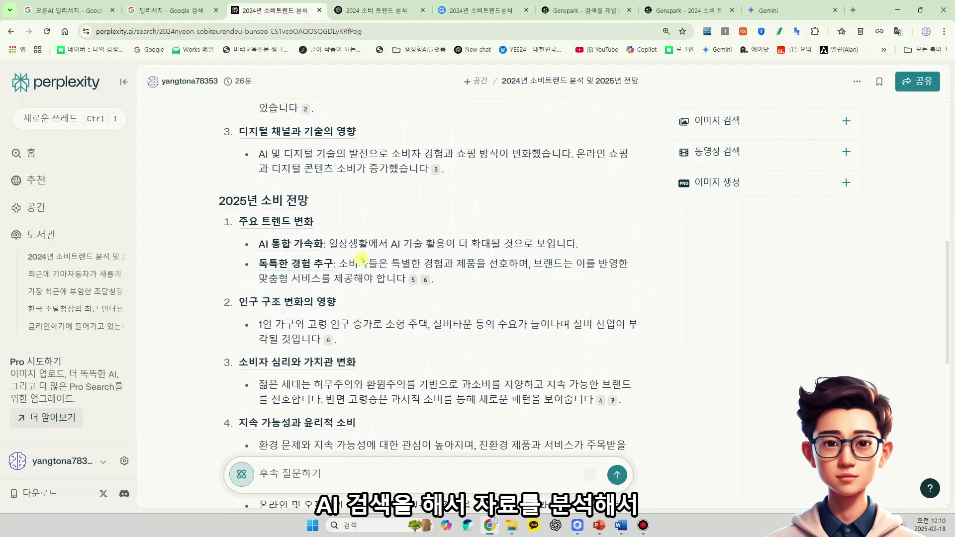
scroll(361, 258, "down", 1)
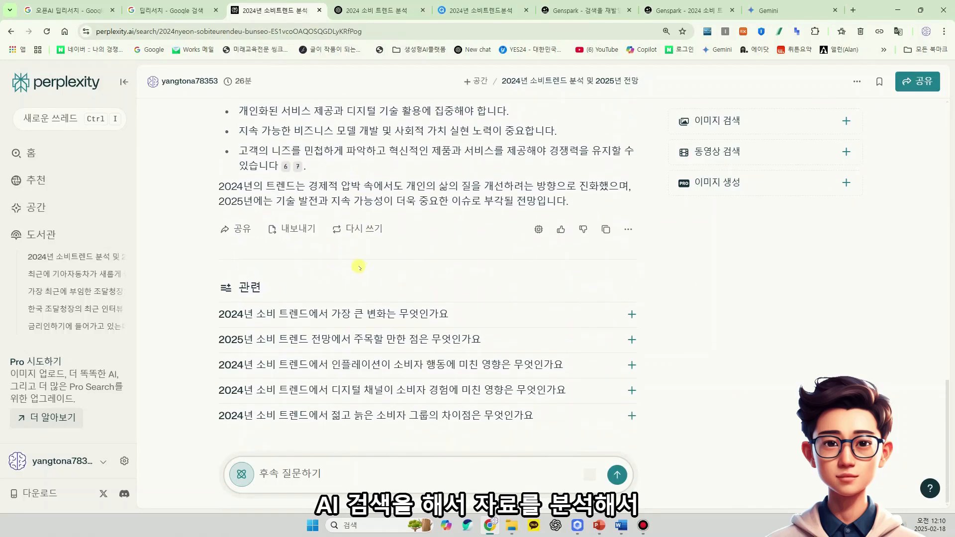
scroll(360, 262, "up", 15)
mouse_move(356, 243)
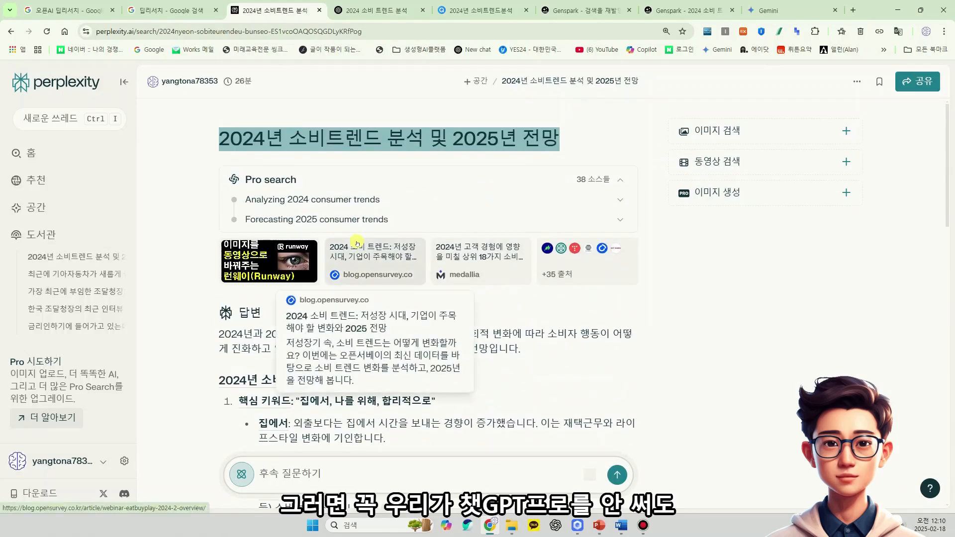
- Switch to the ChatGPT o3-mini conversation and highlight its prompt 2024 소비 트렌드 분석 및 2025 전망
left_click(378, 10)
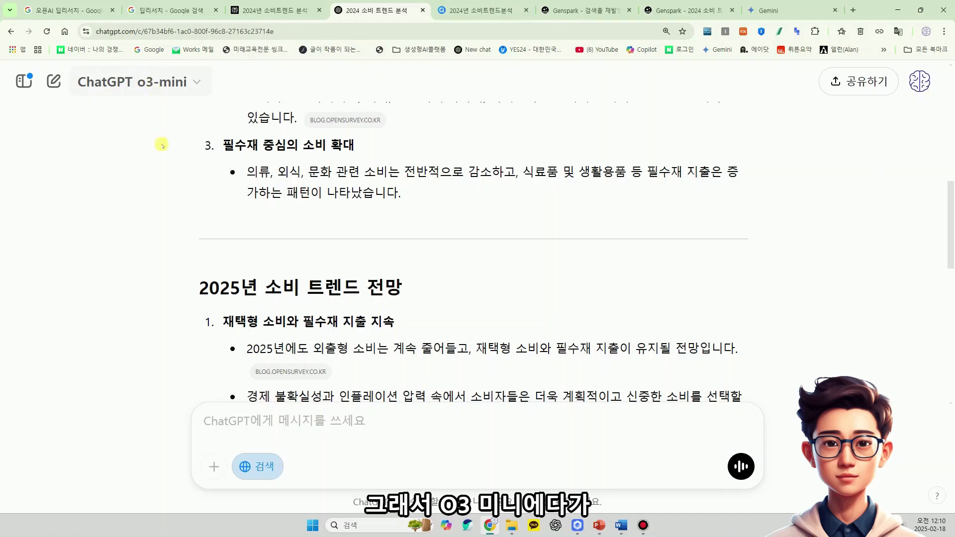
scroll(332, 187, "up", 10)
left_click_drag(733, 135, 551, 130)
left_click(527, 130)
triple_click(526, 131)
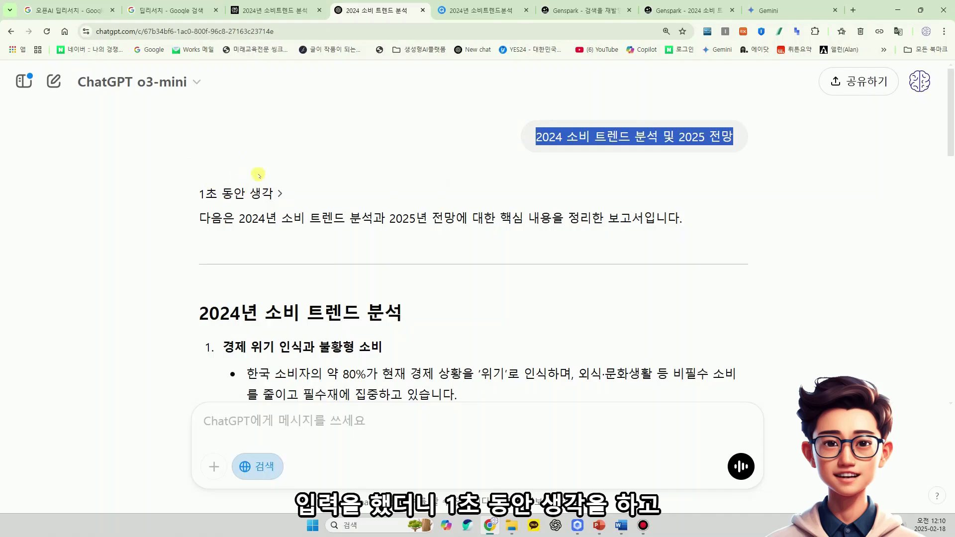
- Examine the 2024 analysis and 2025 outlook sections of the ChatGPT answer, including the cited source previews
scroll(302, 226, "down", 5)
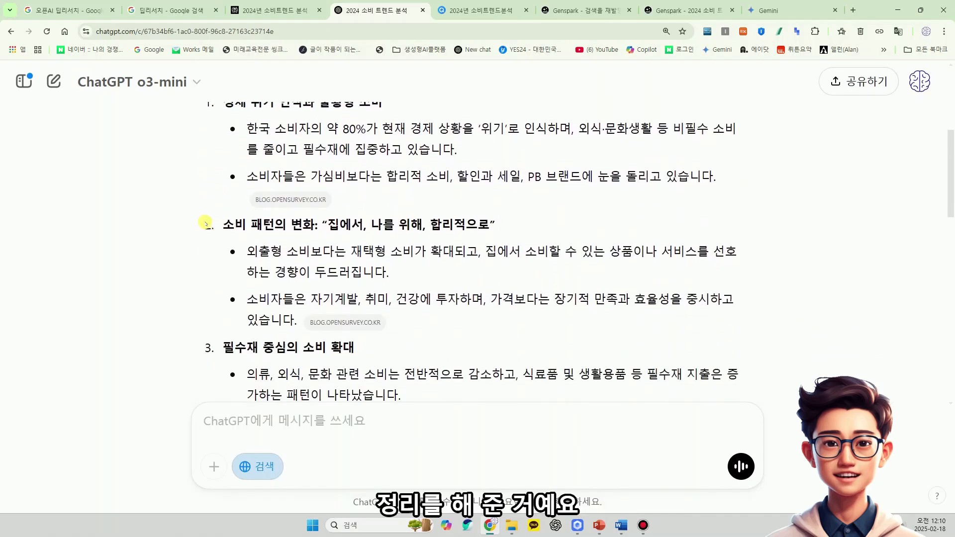
mouse_move(304, 197)
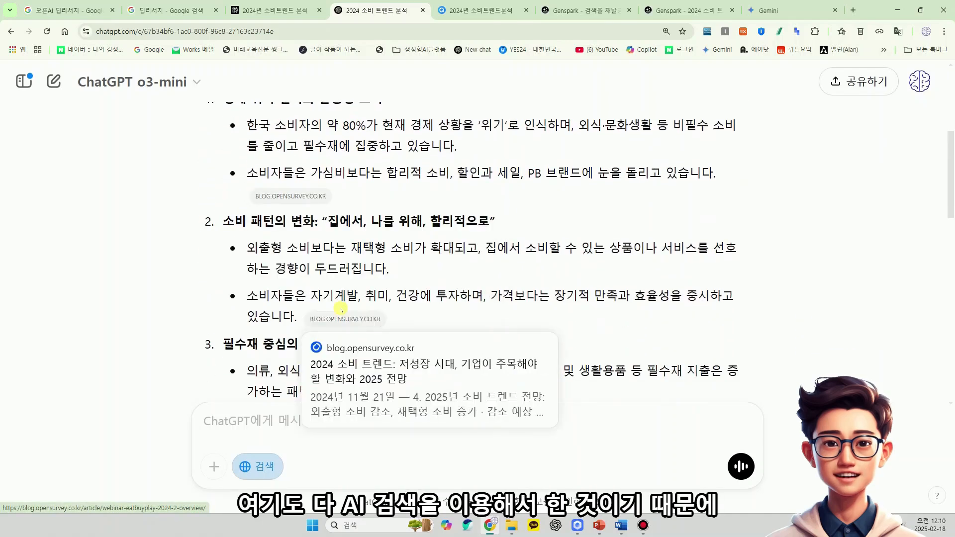
scroll(329, 262, "down", 3)
scroll(330, 263, "up", 5)
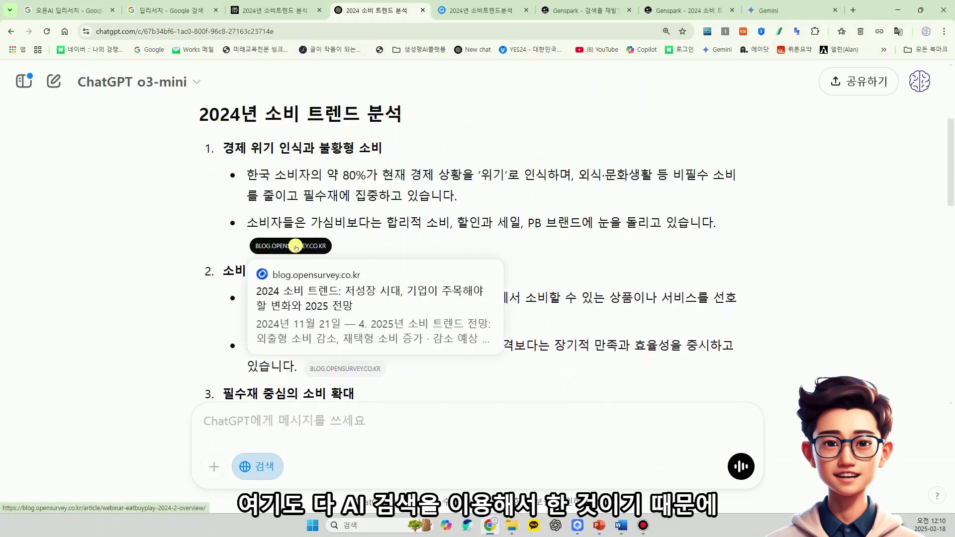
scroll(319, 187, "down", 12)
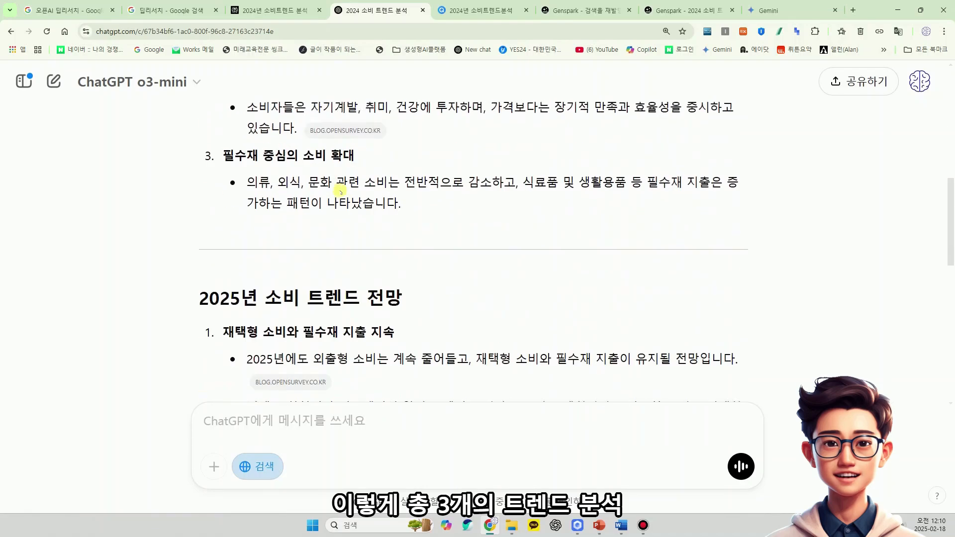
scroll(284, 174, "up", 3)
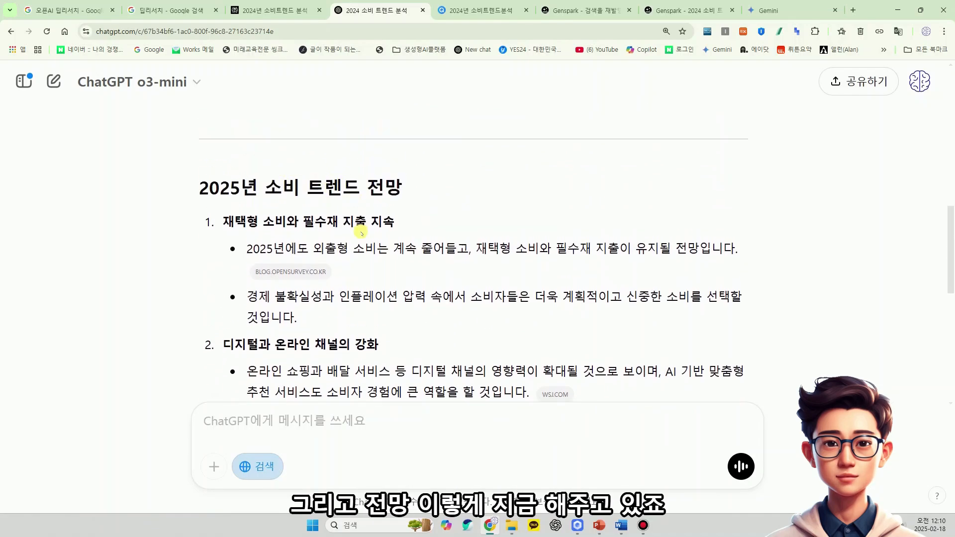
scroll(358, 214, "up", 15)
scroll(372, 231, "down", 15)
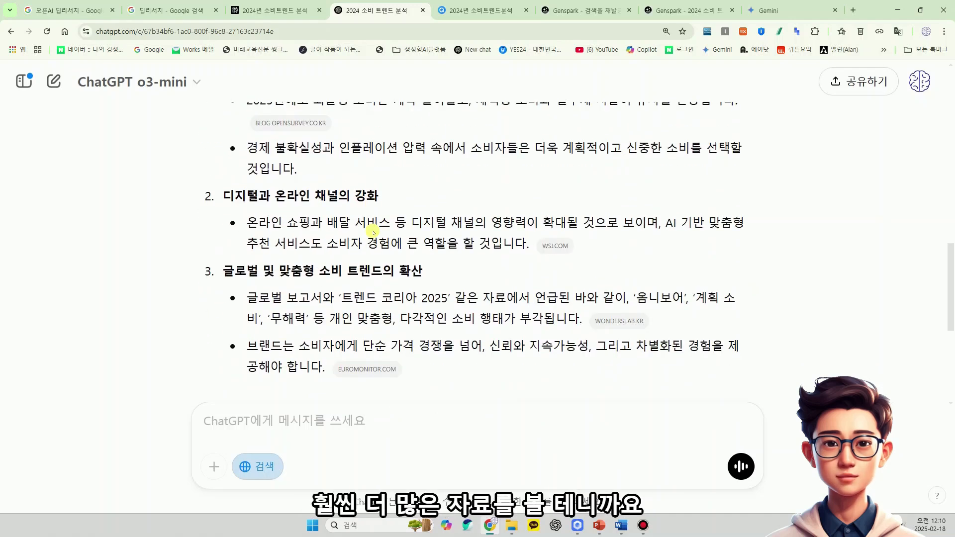
scroll(372, 232, "up", 15)
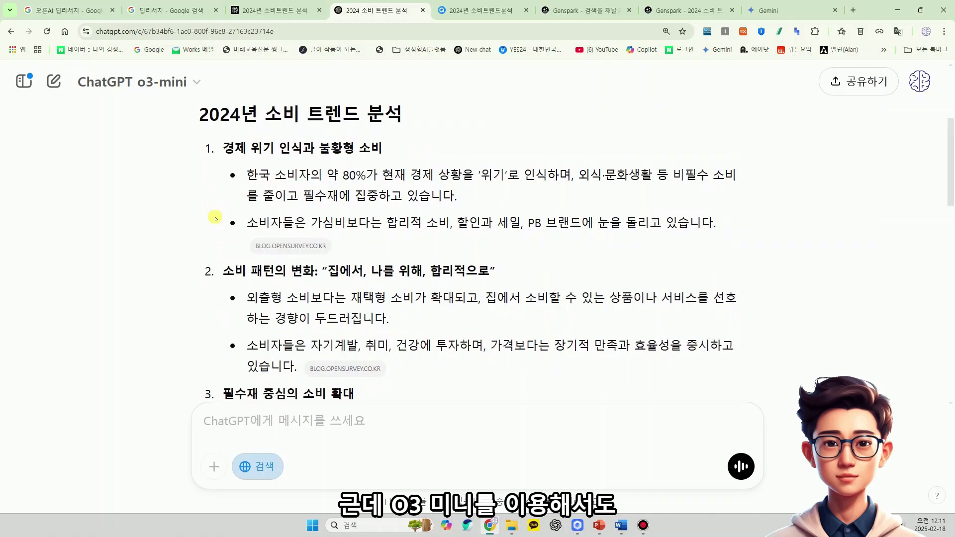
scroll(386, 258, "down", 20)
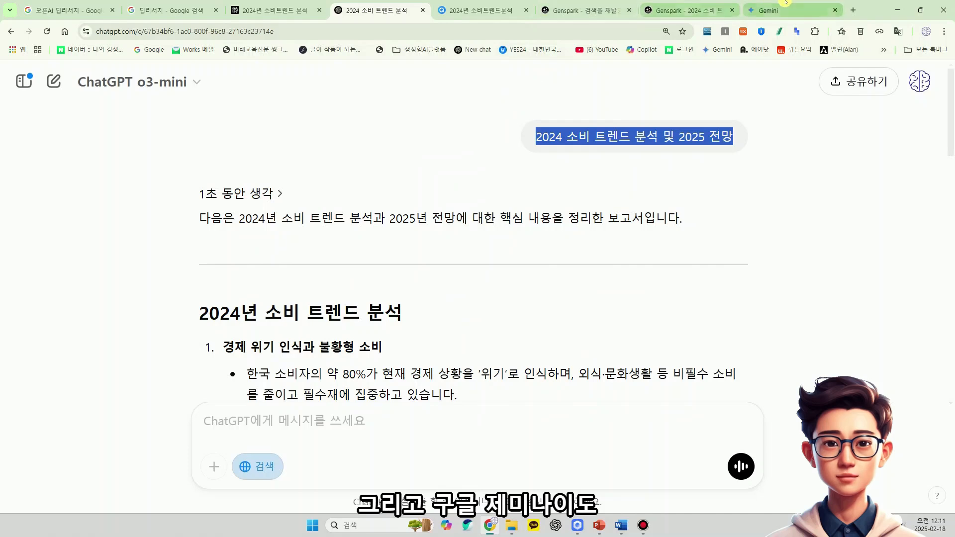
- Switch to the Gemini conversation, view the available models, and highlight the prompt 2024년 소비트렌드 분석 및 2025년 전망
left_click(776, 10)
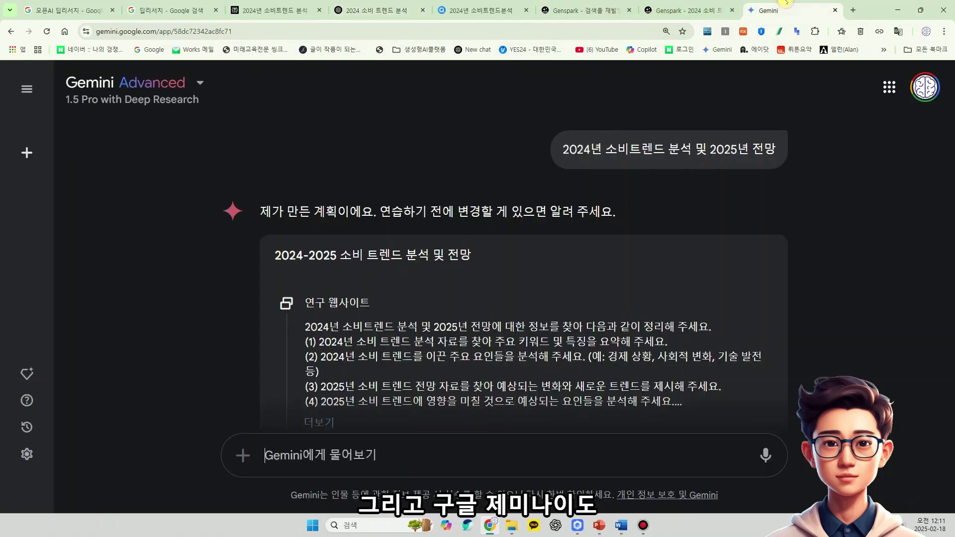
left_click(176, 91)
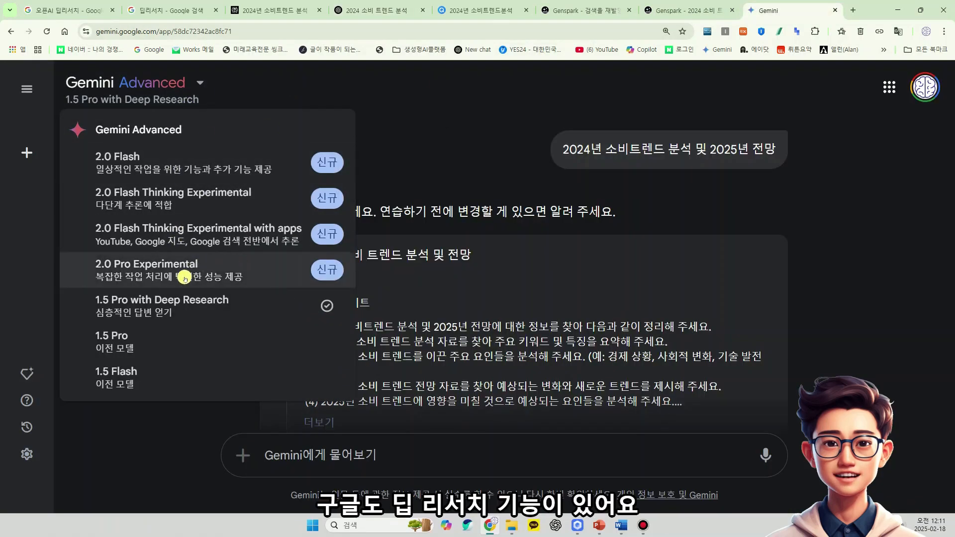
left_click(305, 88)
left_click_drag(559, 147, 839, 160)
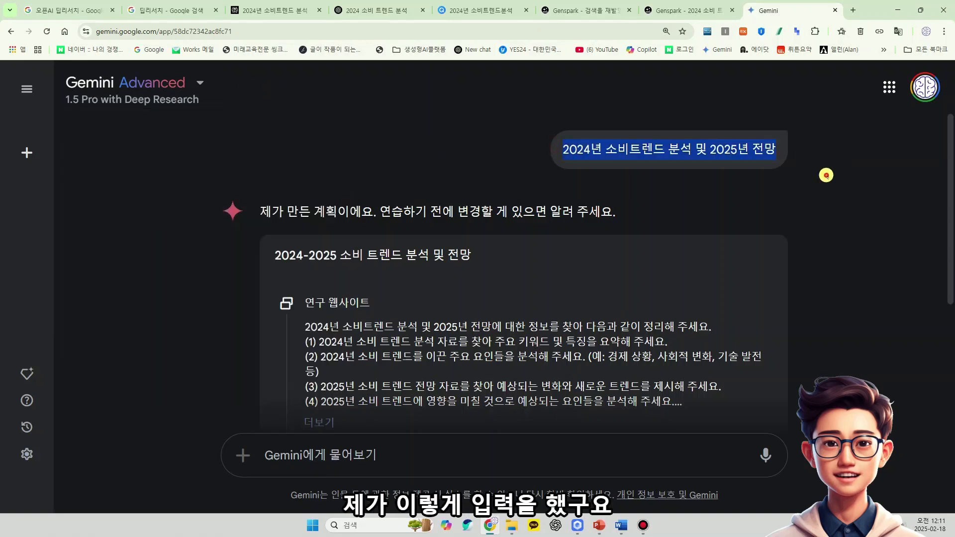
- Expand the full 2024-2025 소비 트렌드 분석 및 전망 research plan, read it through, and start the research
scroll(433, 210, "down", 1)
scroll(407, 211, "down", 1)
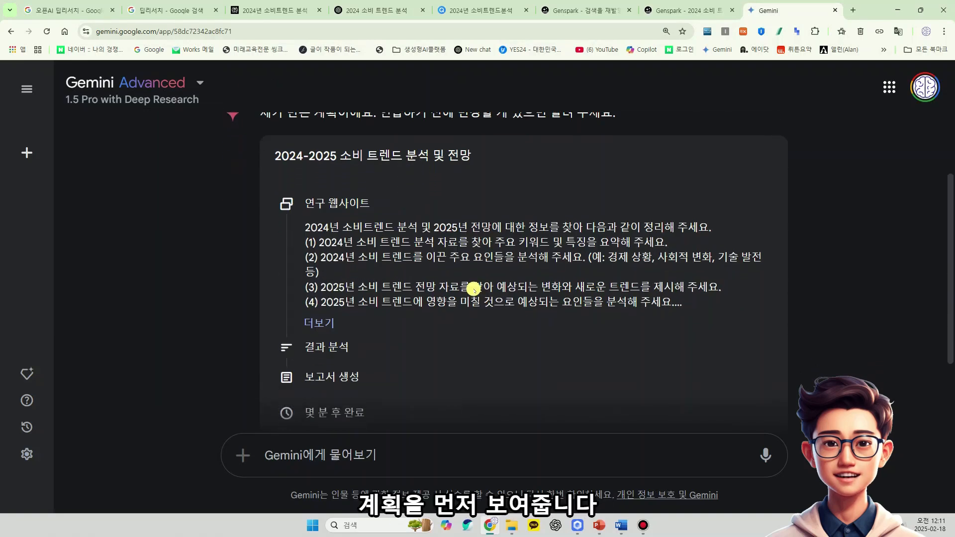
left_click(323, 323)
scroll(455, 265, "down", 1)
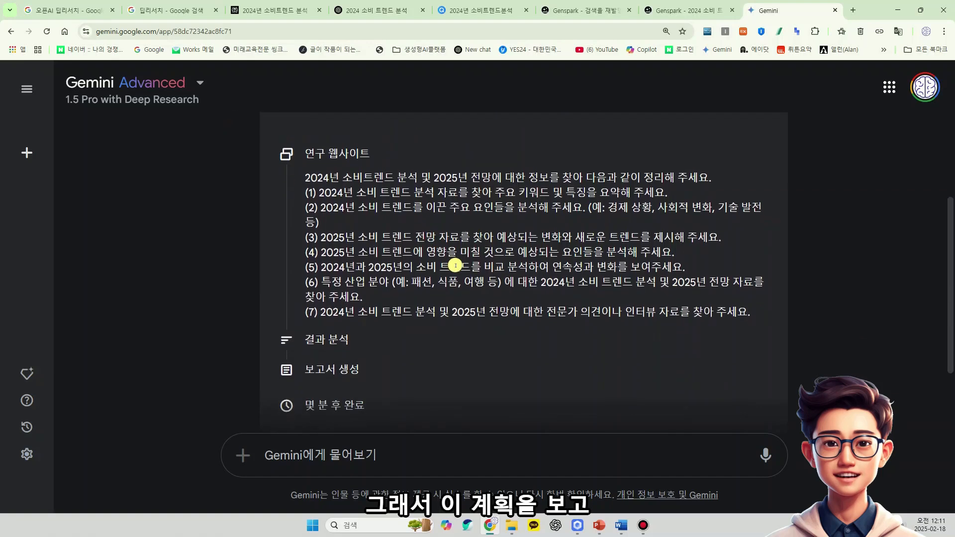
scroll(455, 265, "down", 2)
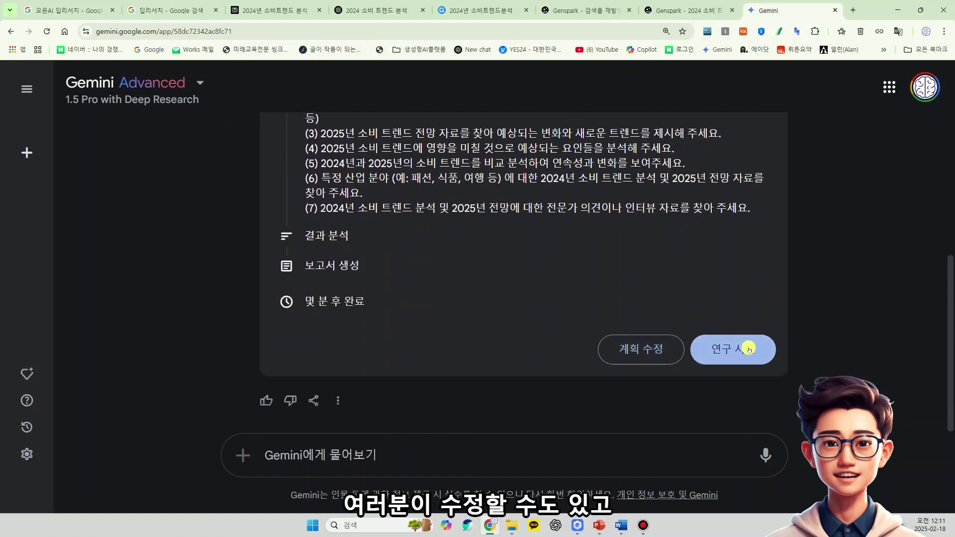
scroll(474, 275, "up", 3)
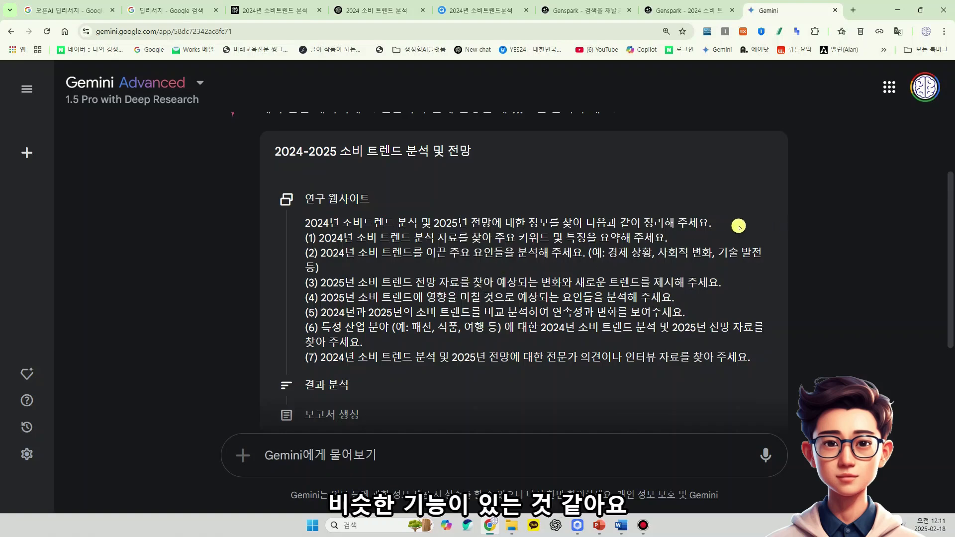
scroll(727, 226, "down", 4)
left_click(733, 346)
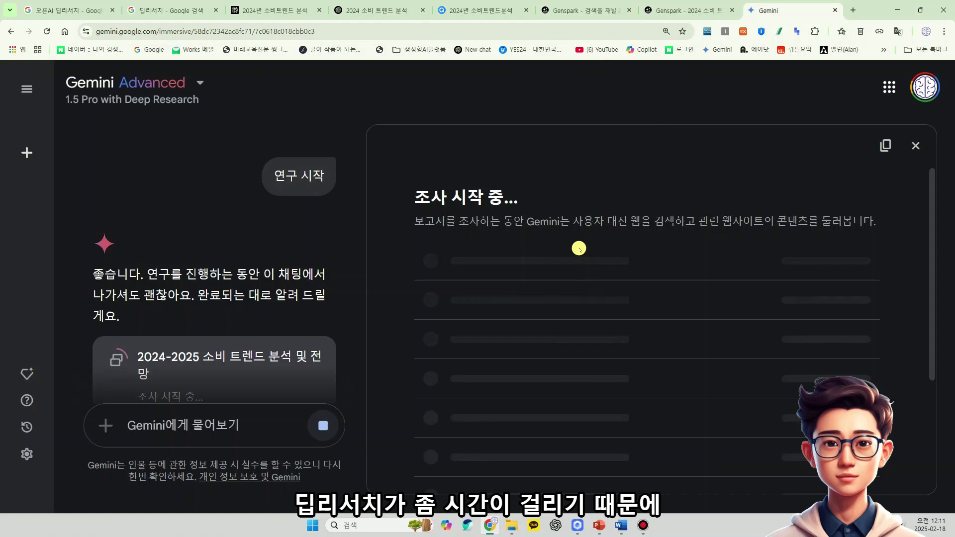
- Switch to the Genspark research 2024 소비 트렌드 분석 및 2025 전망, examine its collected sources, and leave the task for the agent overview
mouse_move(564, 232)
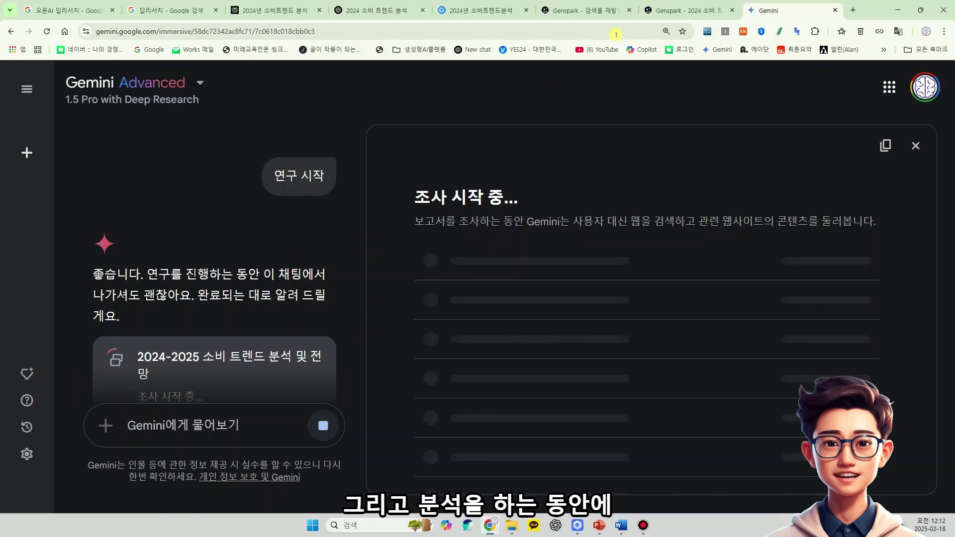
left_click(587, 10)
left_click(691, 5)
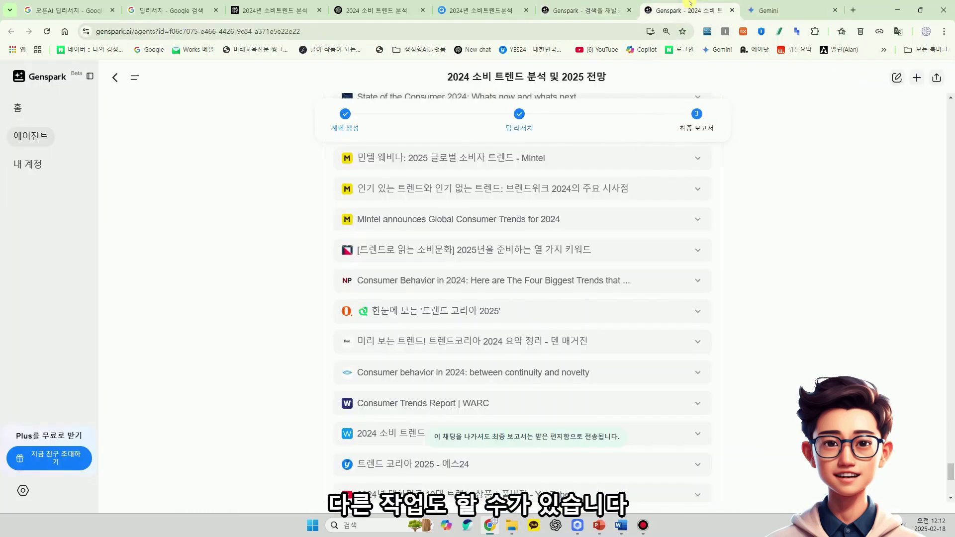
scroll(519, 368, "down", 6)
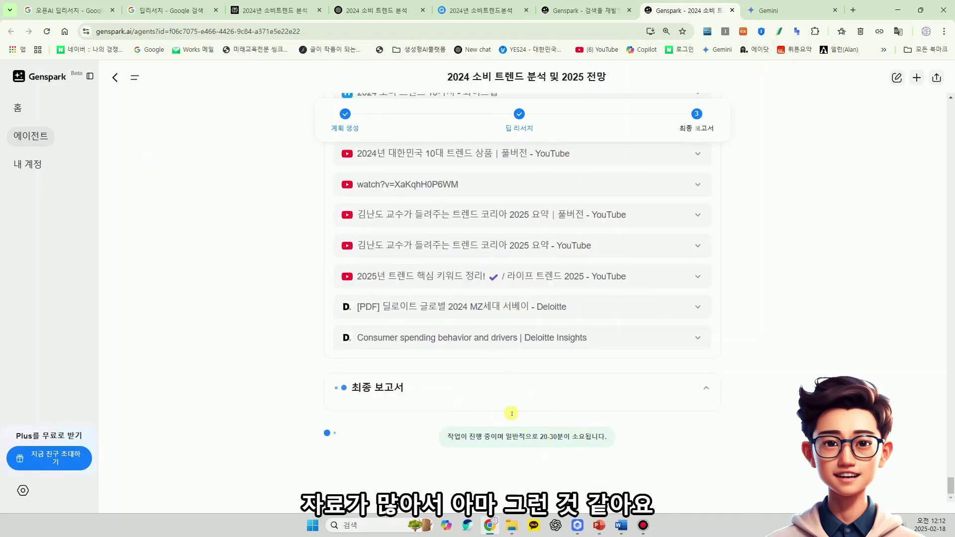
scroll(400, 328, "up", 6)
scroll(413, 360, "down", 4)
scroll(412, 360, "down", 1)
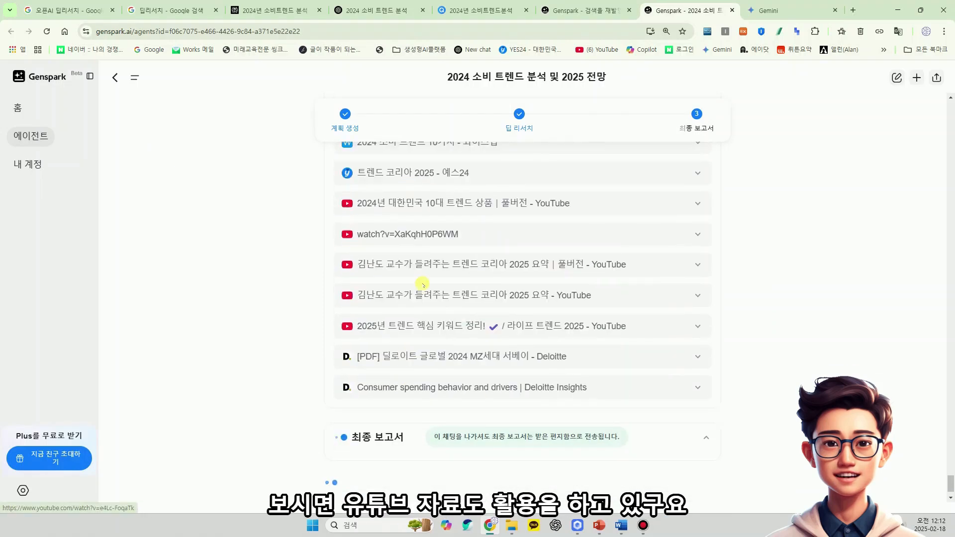
scroll(461, 317, "up", 10)
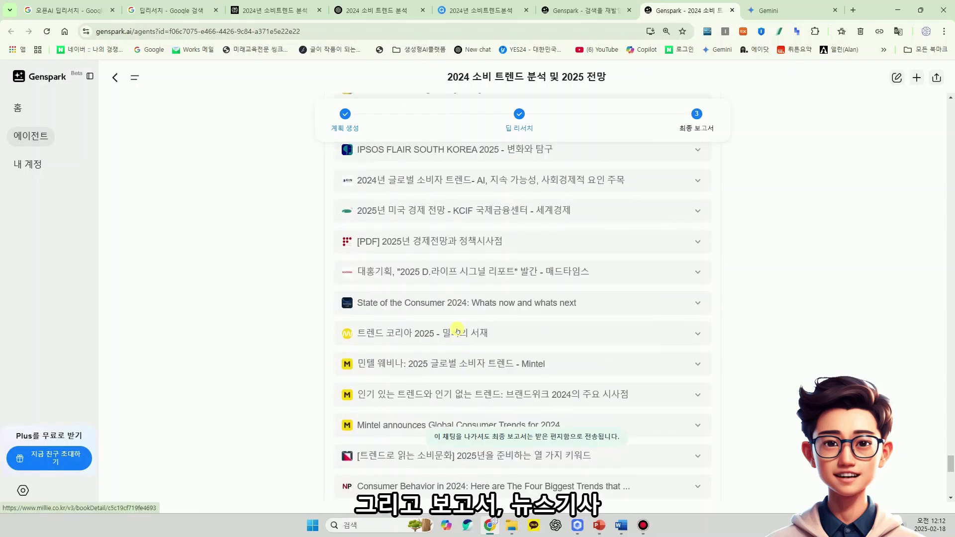
scroll(461, 350, "up", 12)
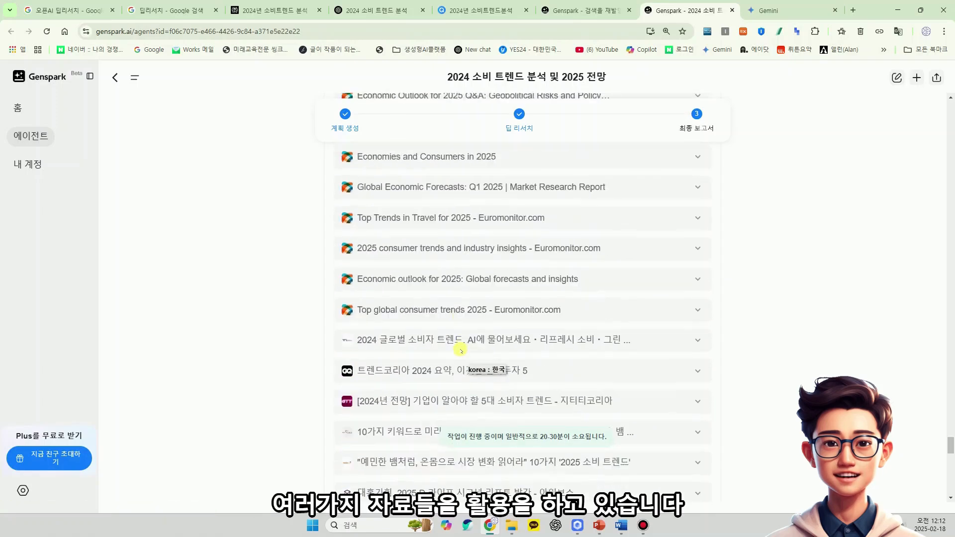
scroll(461, 352, "up", 2)
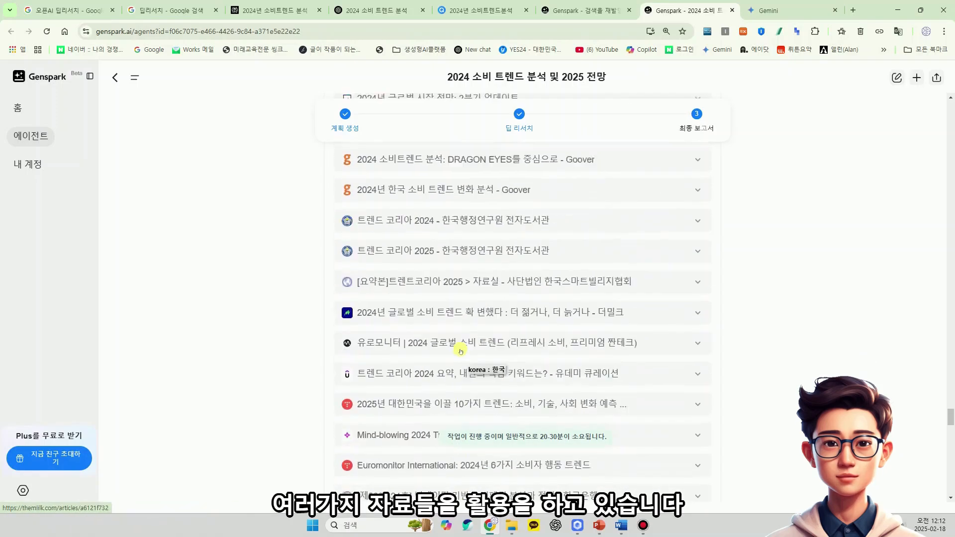
scroll(459, 333, "down", 8)
scroll(483, 354, "up", 10)
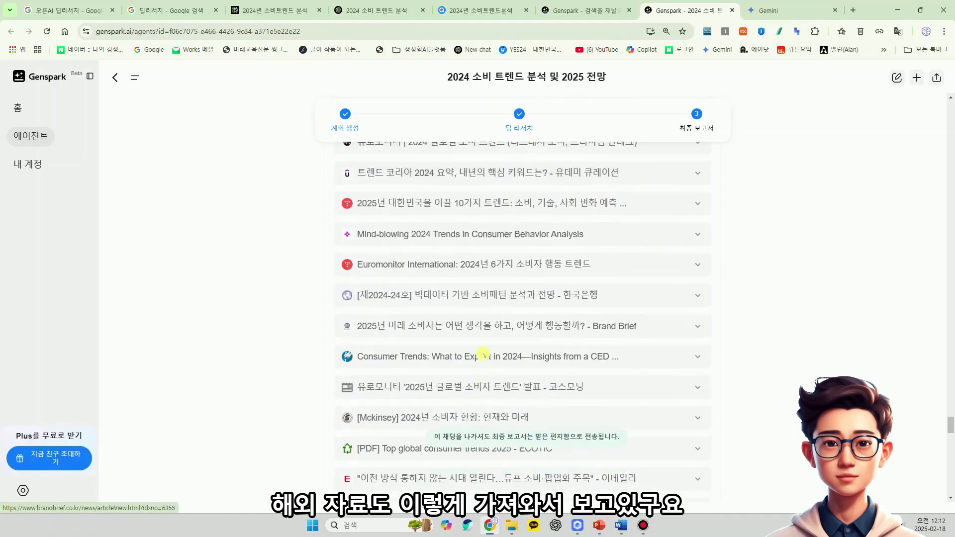
scroll(484, 354, "up", 3)
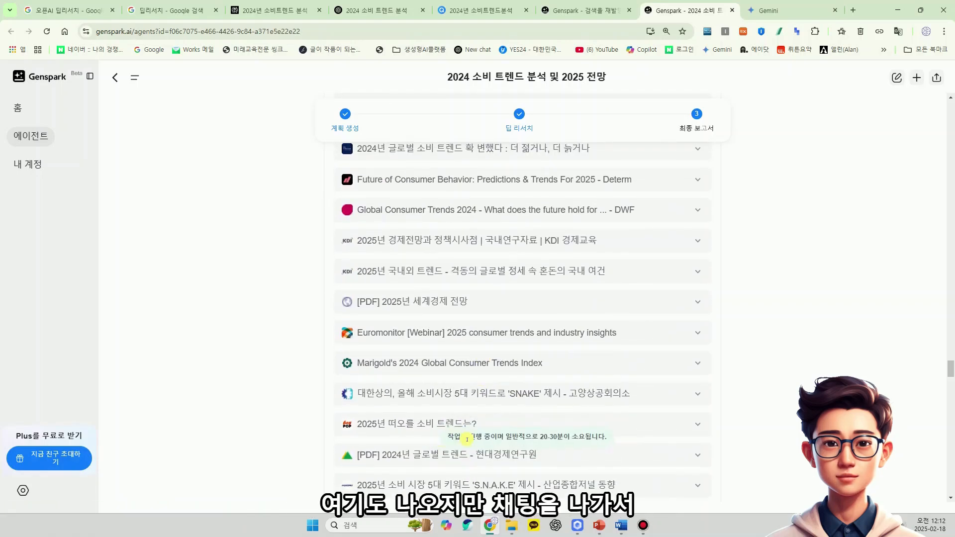
left_click(116, 78)
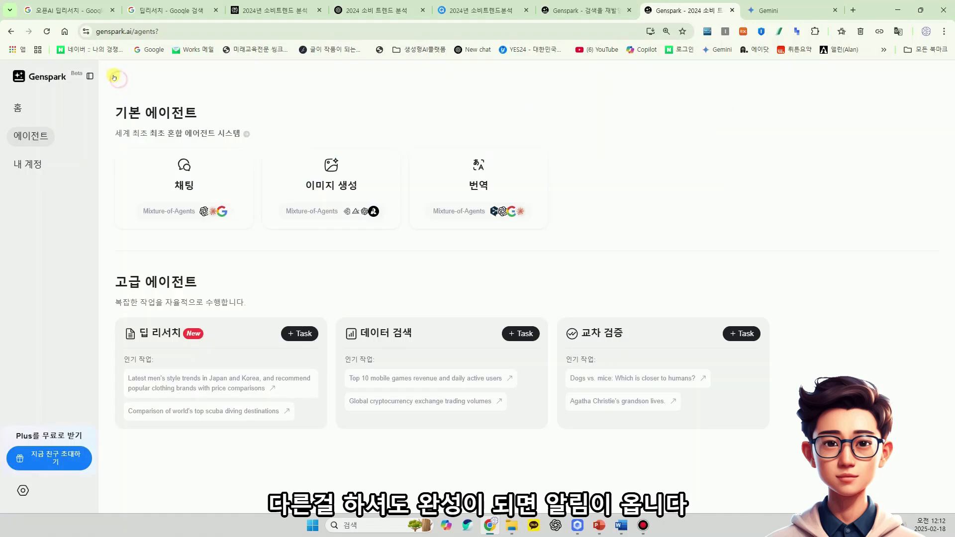
left_click(57, 83)
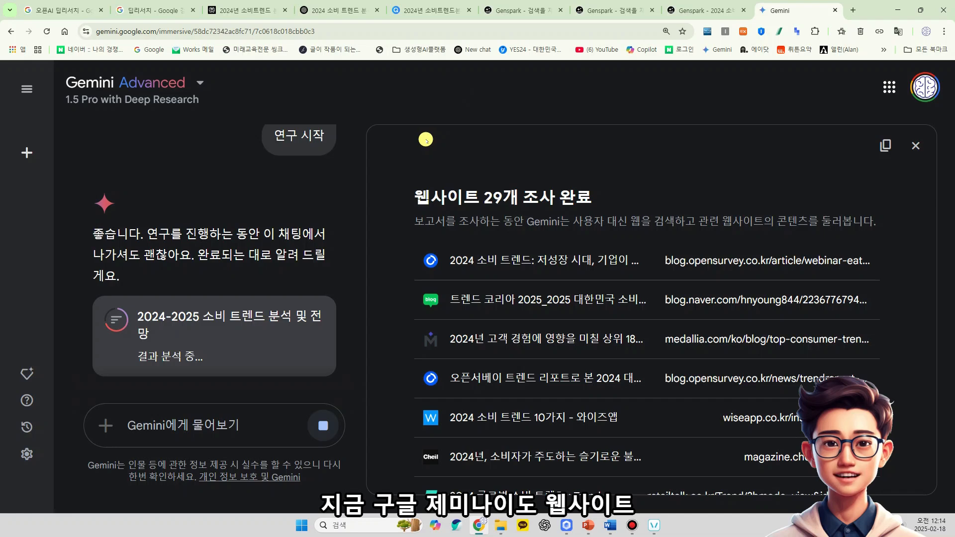
- Highlight the heading of Gemini's completed website survey and look through the surveyed websites
left_click_drag(413, 193, 611, 190)
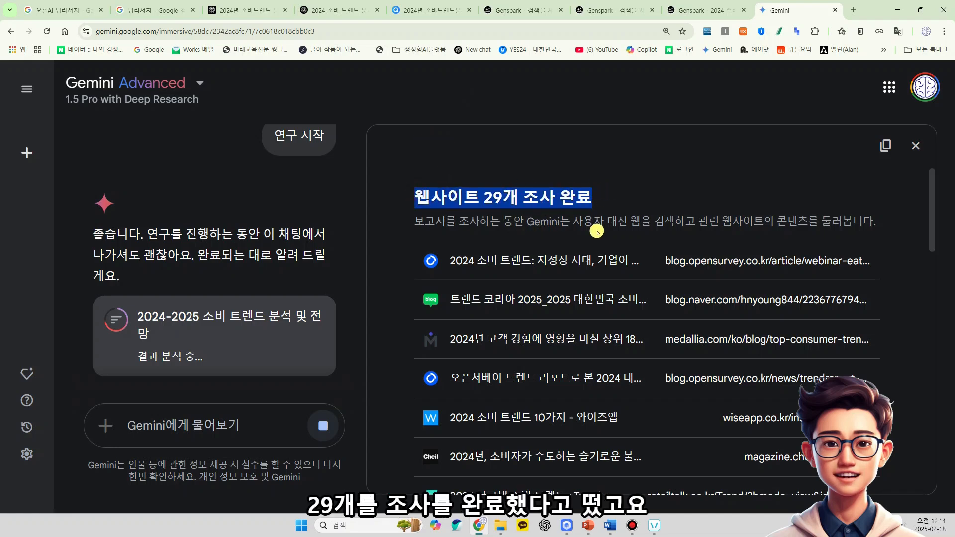
scroll(497, 219, "down", 2)
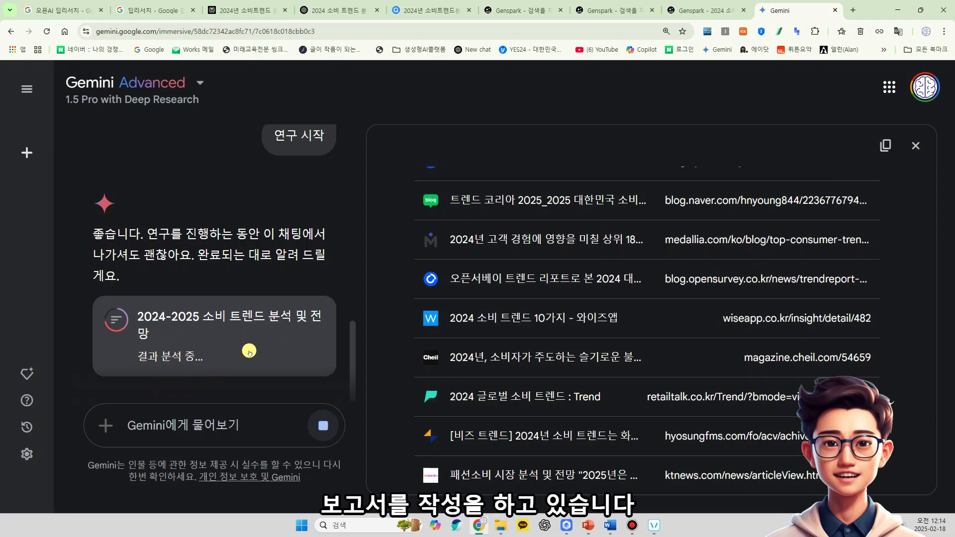
- Switch to the finished Genspark research and review its 최종 보고서 and 흥미로운 사실 sections, highlighting the source, word-count and reading-time figures
key("ctrl+shift+Tab")
scroll(543, 259, "down", 2)
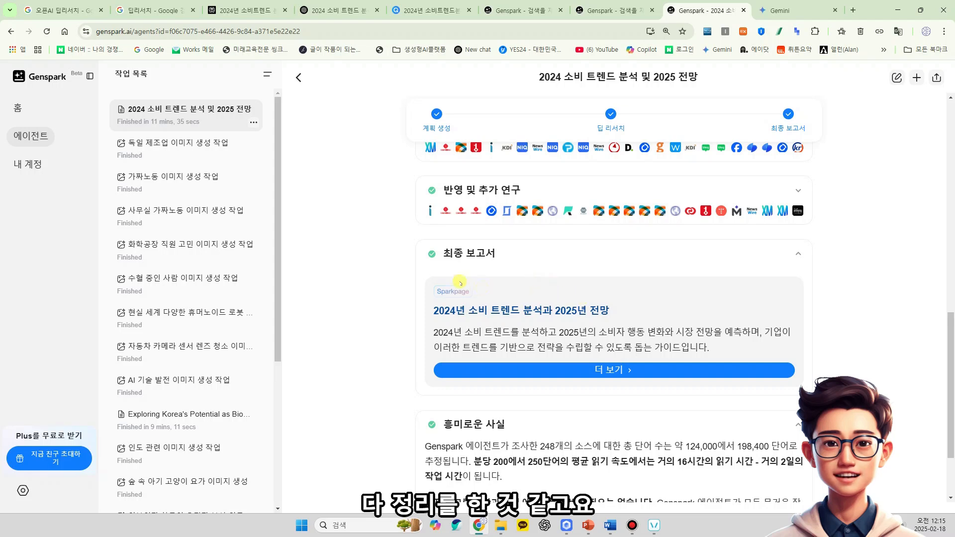
scroll(511, 286, "down", 2)
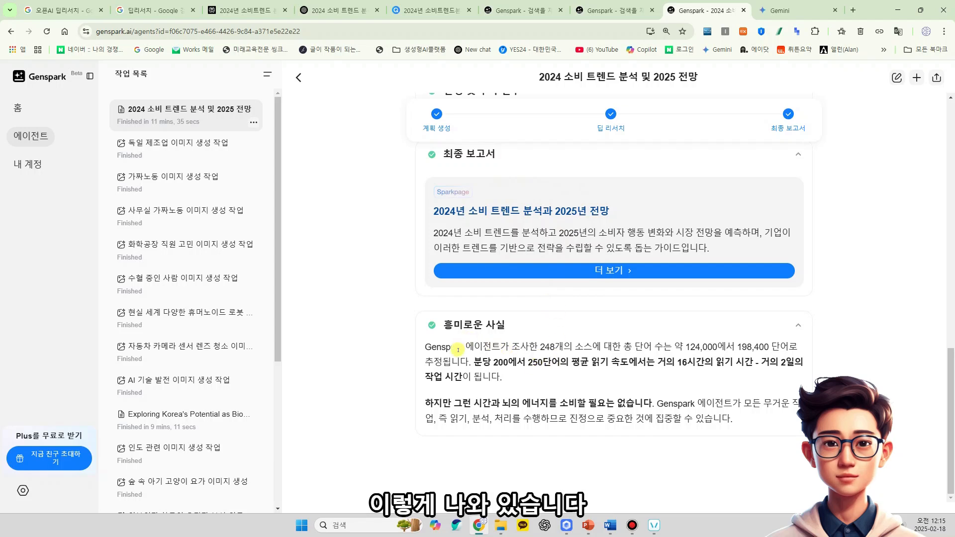
left_click_drag(539, 347, 614, 348)
left_click_drag(677, 345, 768, 344)
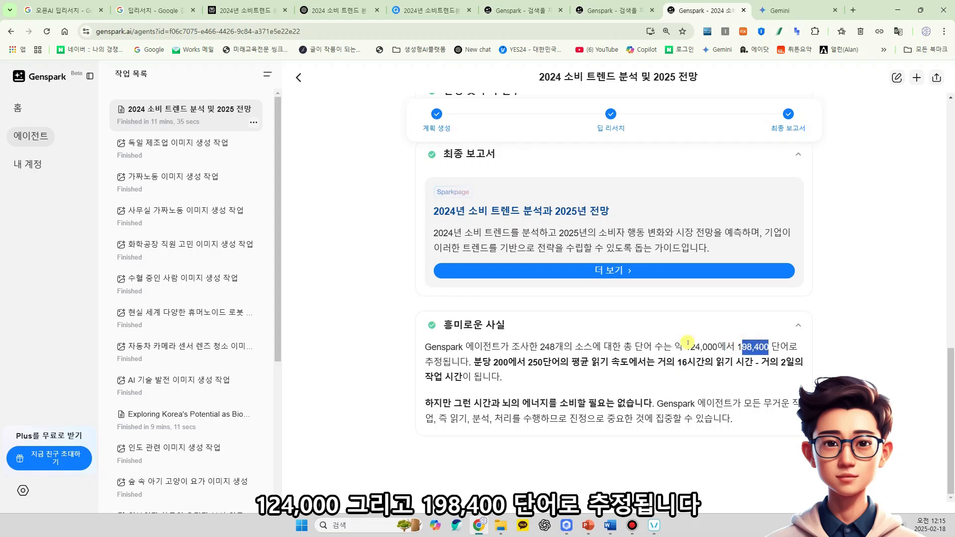
left_click_drag(474, 362, 737, 364)
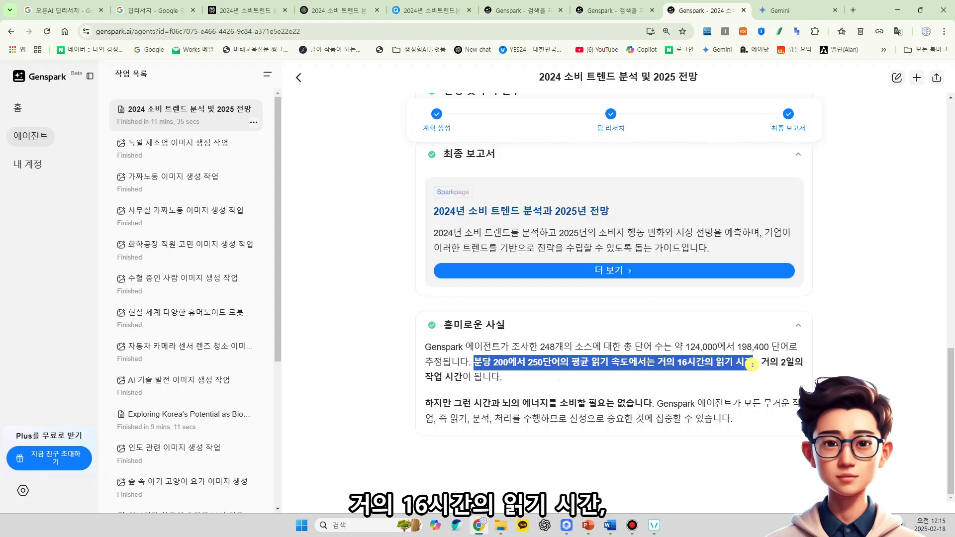
- Highlight the closing working-time words in 흥미로운 사실 and open the full 2024년 소비 트렌드 분석과 2025년 전망 report
left_click_drag(420, 379, 520, 376)
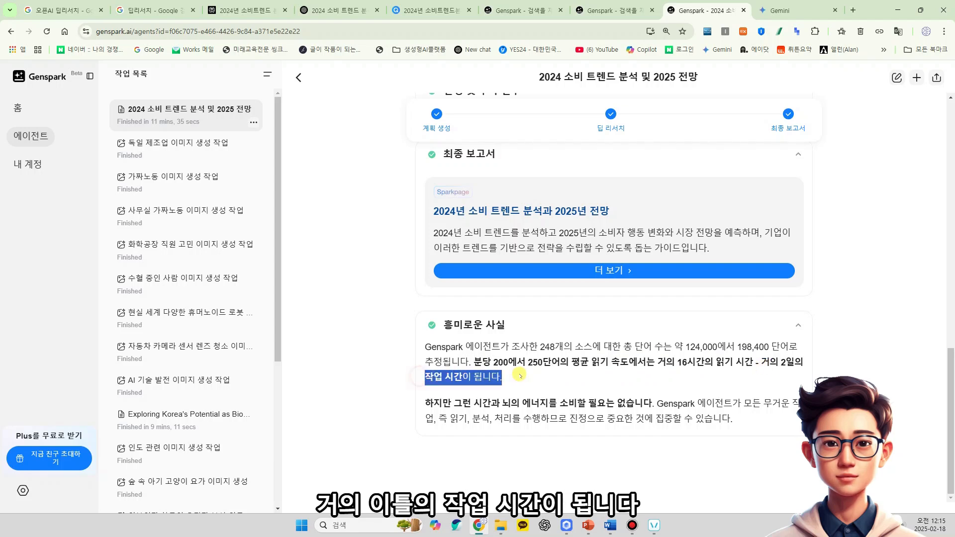
left_click(607, 340)
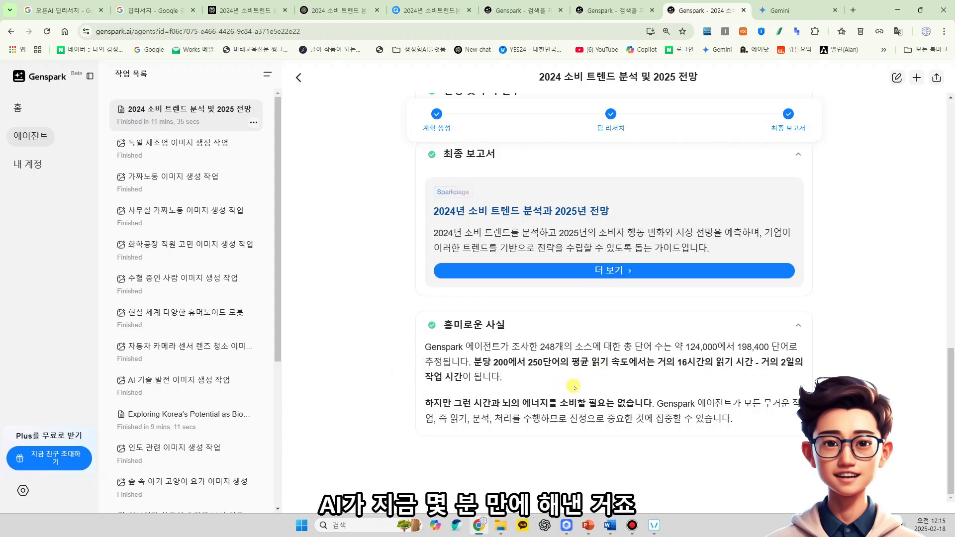
left_click(589, 270)
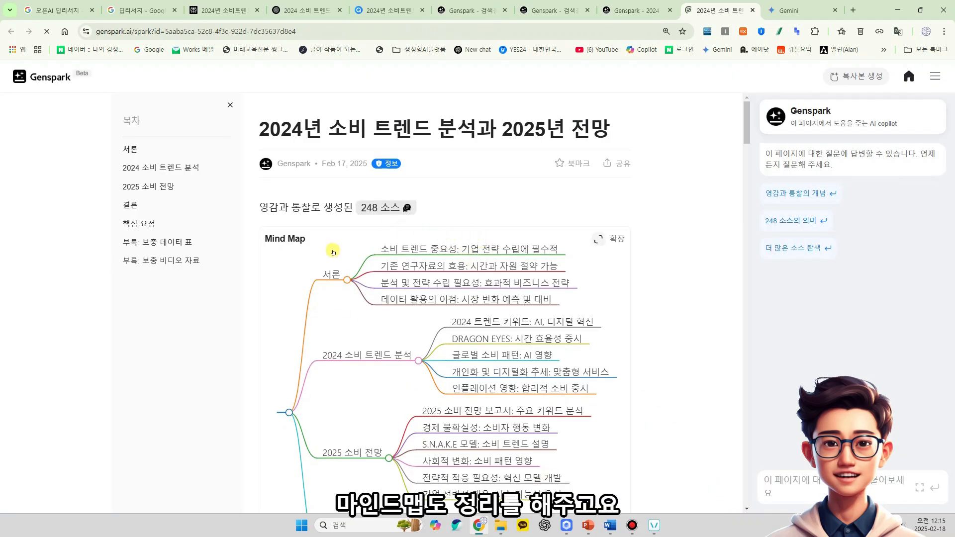
- Read through the Genspark report from the mind map to 부록: 보충 데이터 표, including the table's last column, 발행 기관
scroll(448, 239, "down", 3)
scroll(447, 269, "up", 2)
scroll(448, 269, "down", 10)
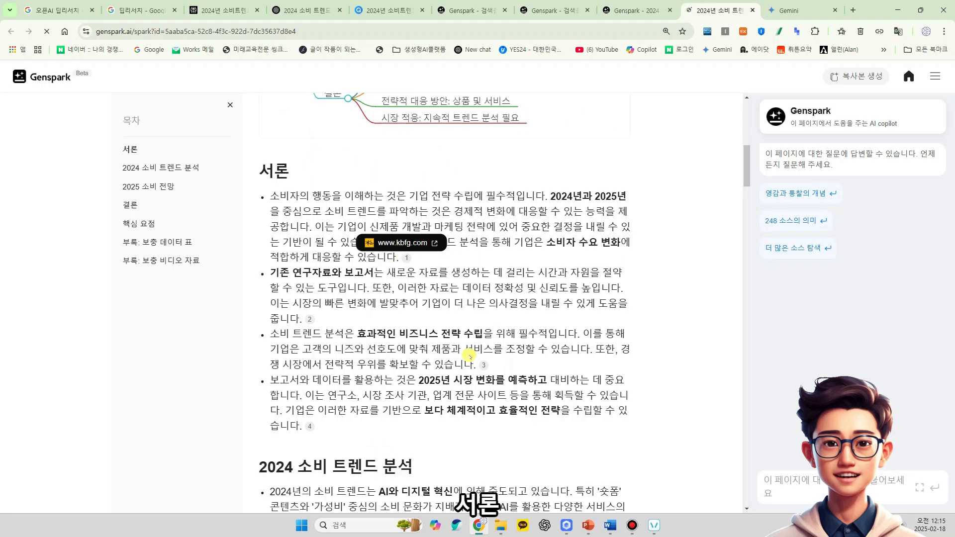
scroll(426, 338, "down", 2)
scroll(426, 338, "down", 5)
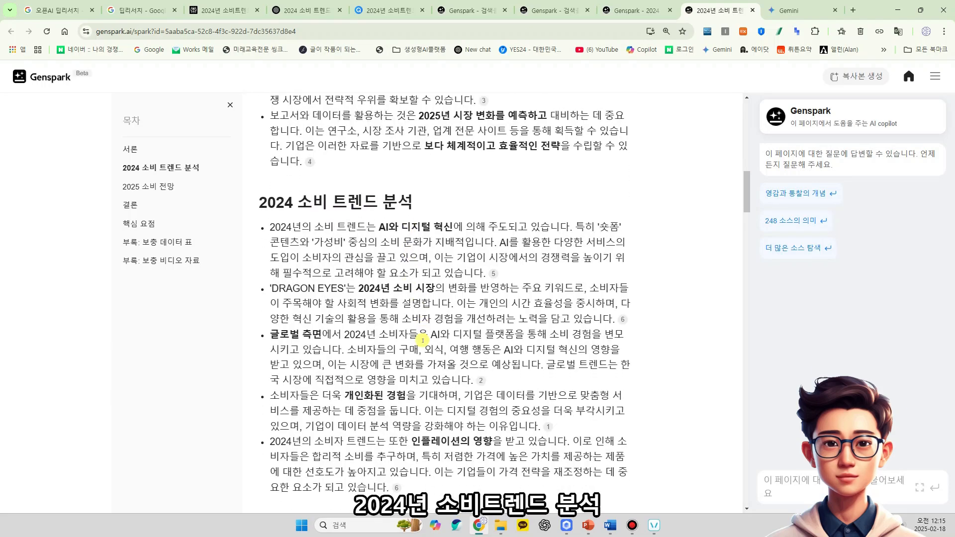
scroll(395, 336, "down", 13)
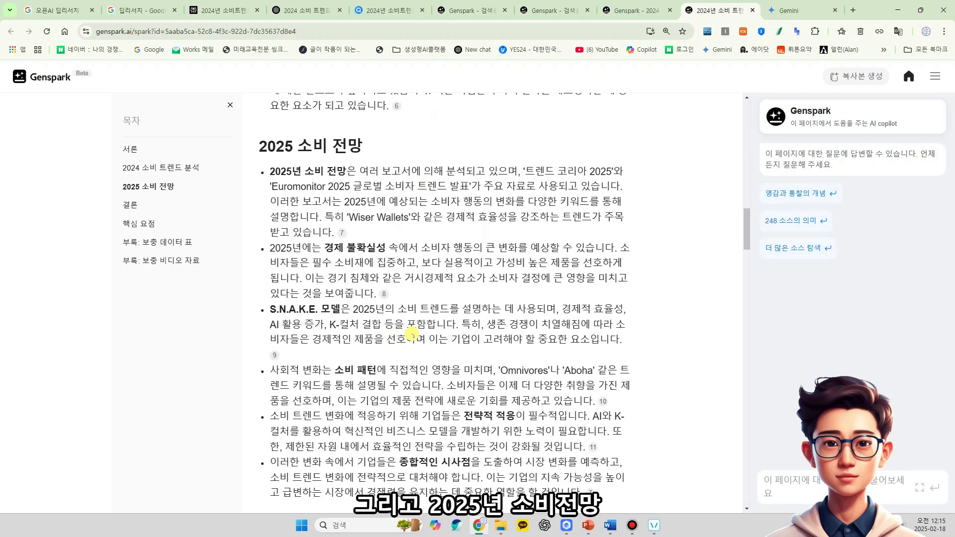
scroll(412, 333, "down", 3)
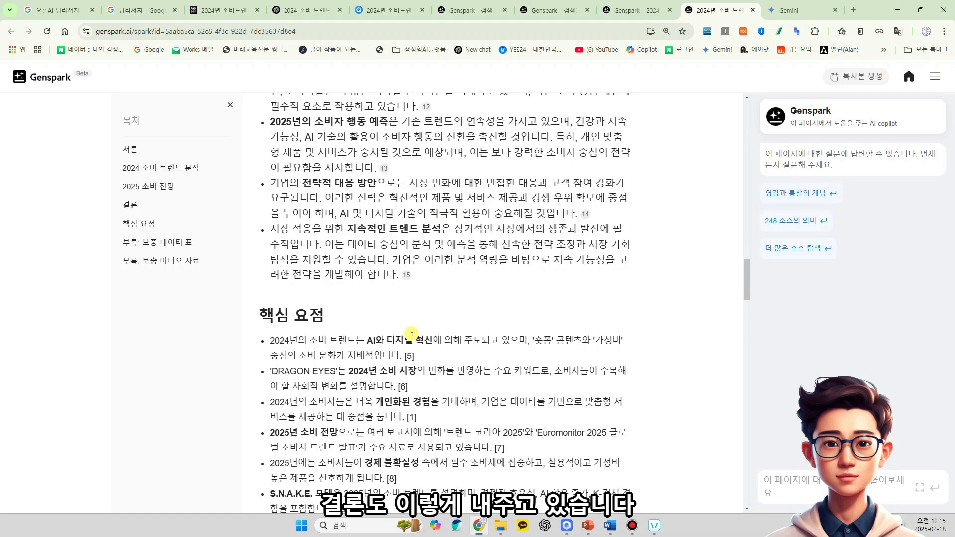
scroll(427, 345, "down", 6)
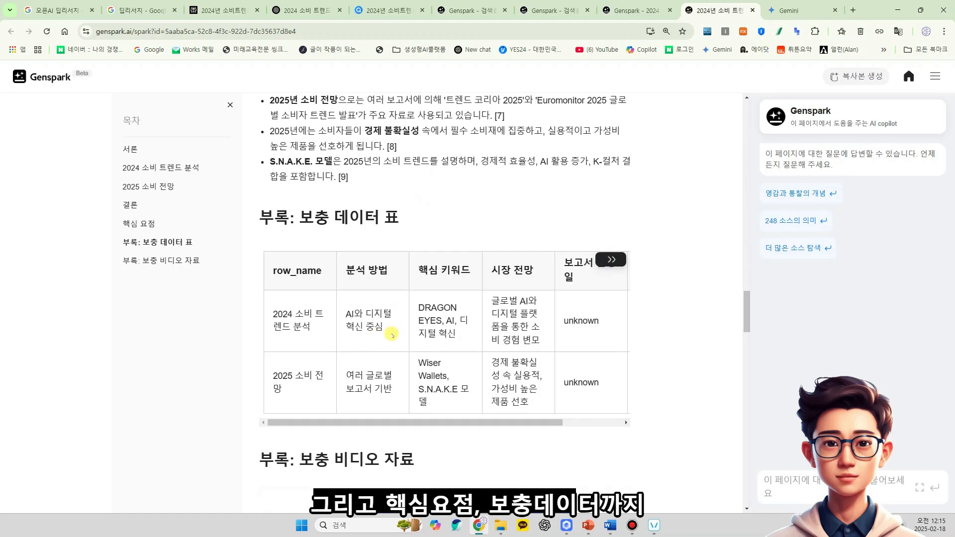
left_click_drag(427, 423, 584, 345)
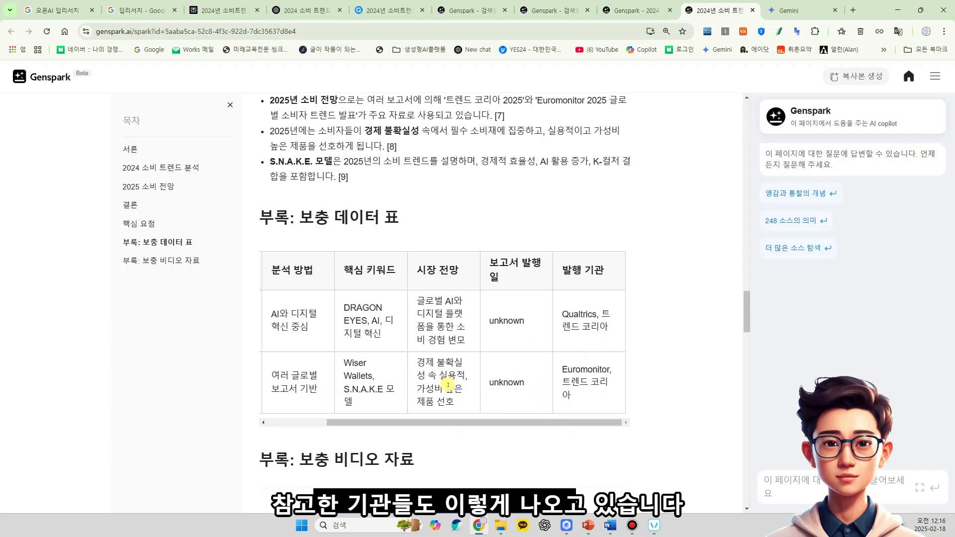
- Go back through the report to its beginning and highlight the title 2024년 소비 트렌드 분석과 2025년 전망
scroll(485, 321, "up", 15)
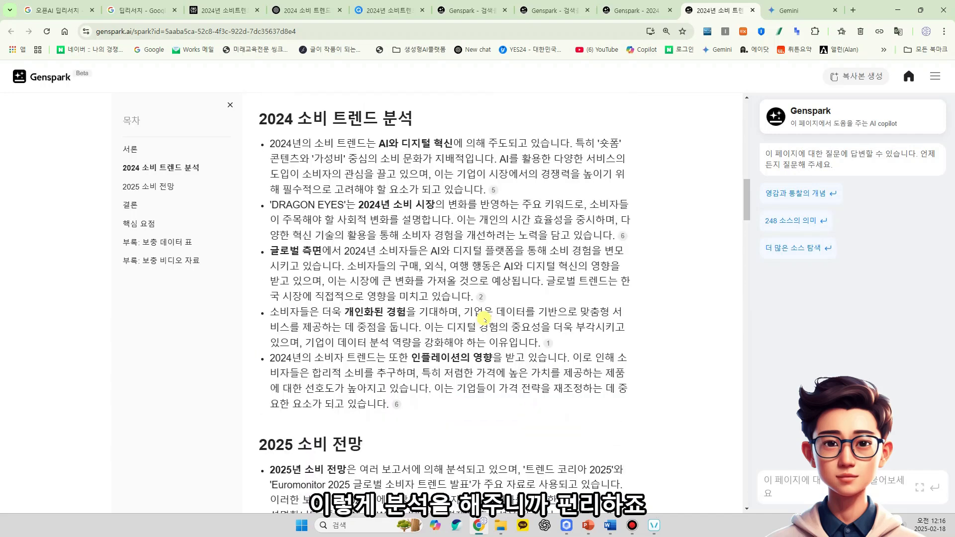
scroll(485, 319, "up", 10)
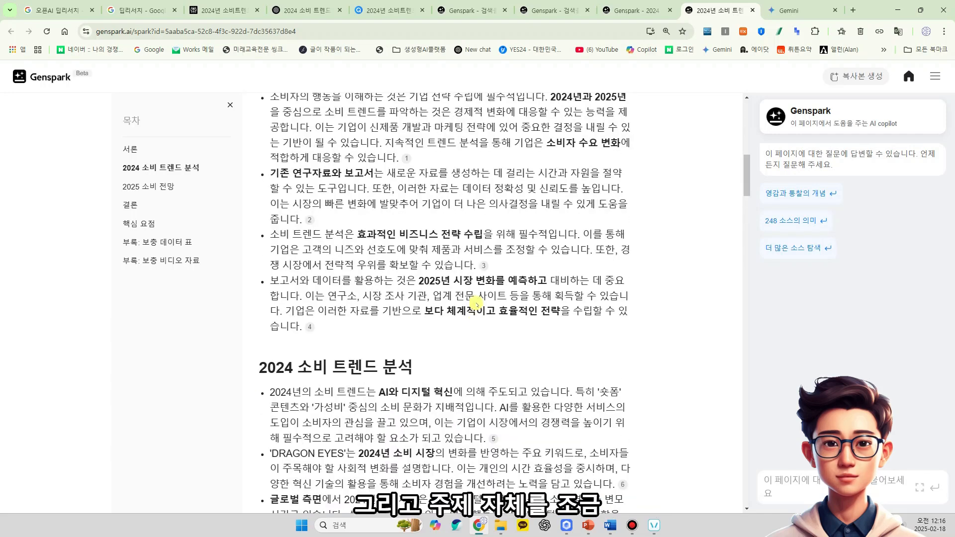
left_click_drag(262, 125, 612, 124)
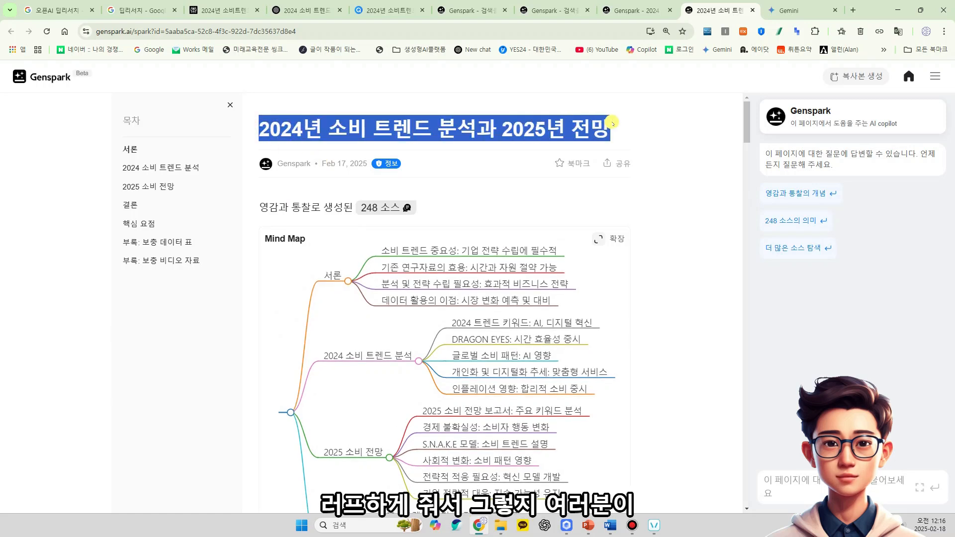
left_click(623, 122)
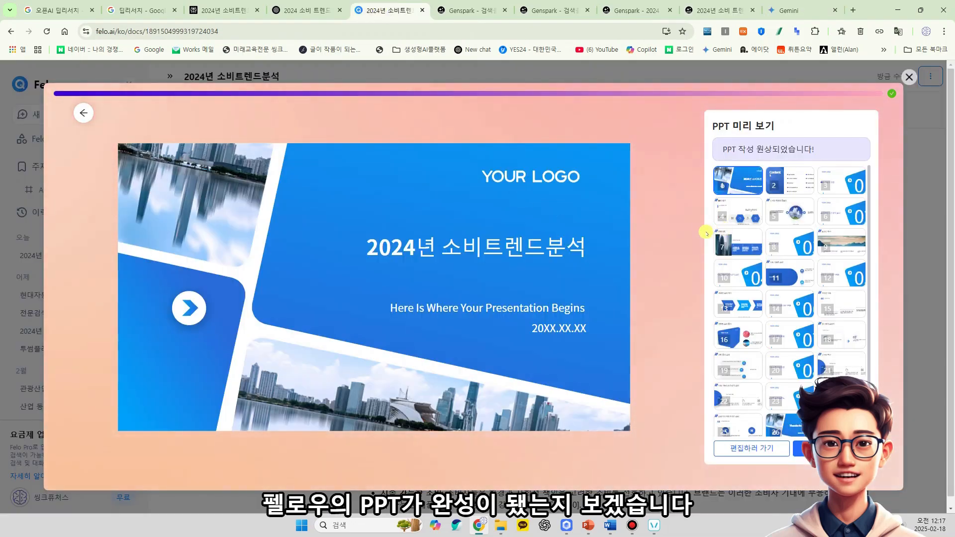
- Preview slides such as 옴니보어 소비자 and 경험 중심 소비 in Felo's completed presentation, and look briefly at its slide editor
scroll(778, 293, "down", 1)
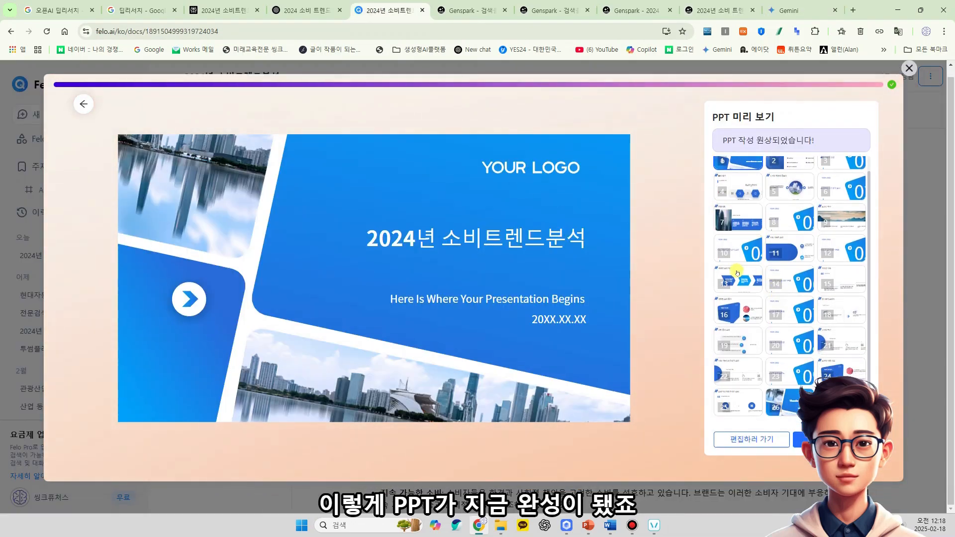
left_click(737, 273)
left_click(841, 310)
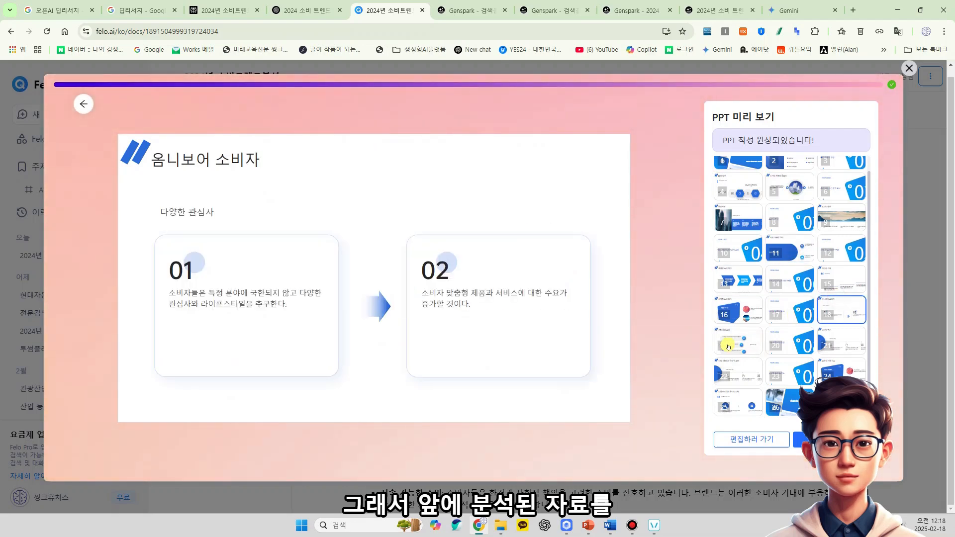
left_click(727, 347)
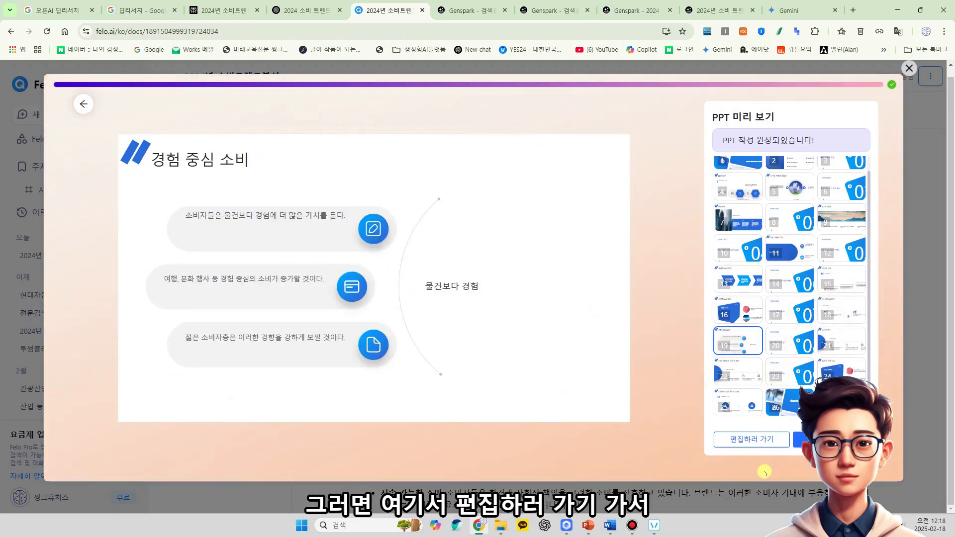
left_click(741, 440)
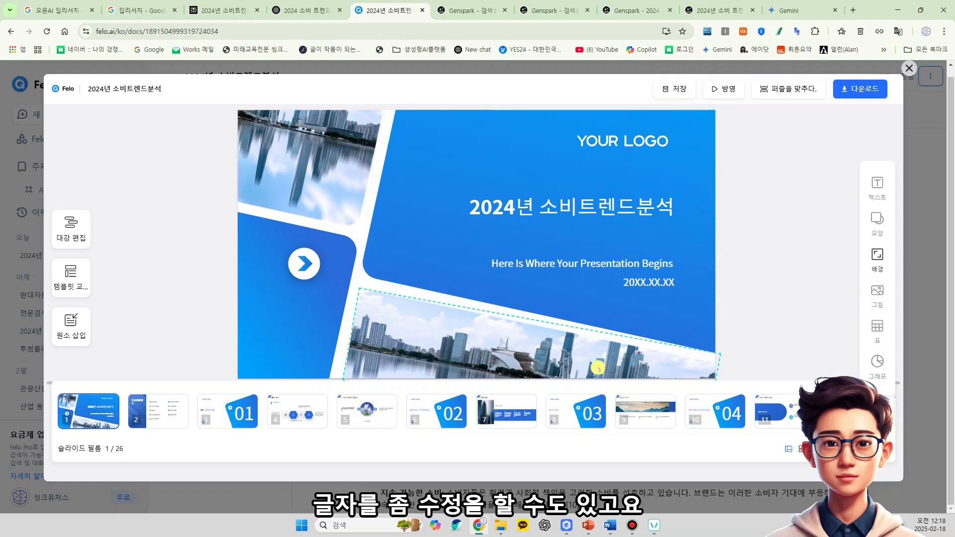
left_click(908, 70)
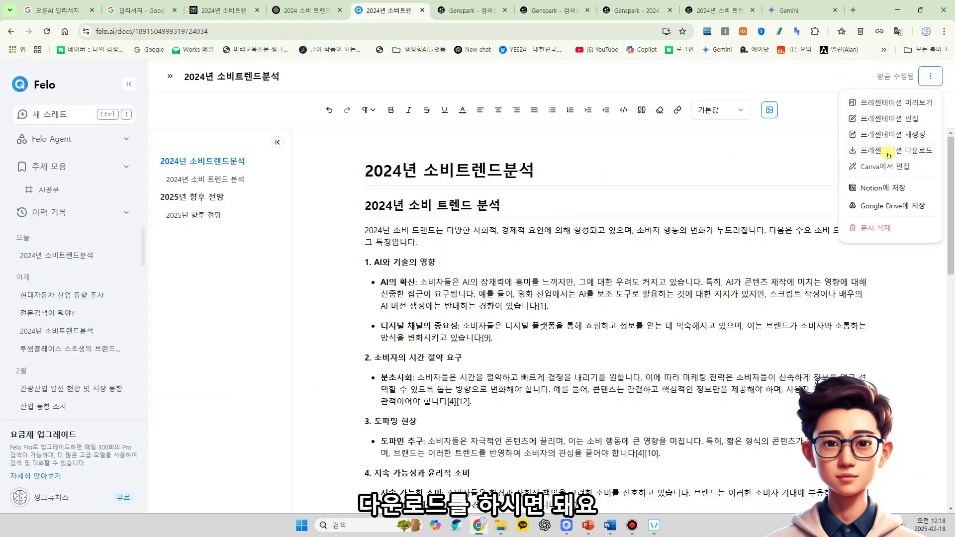
- Download the 2024년 소비트렌드분석 presentation from Felo and save it to the desktop as the PPT file download
left_click(889, 152)
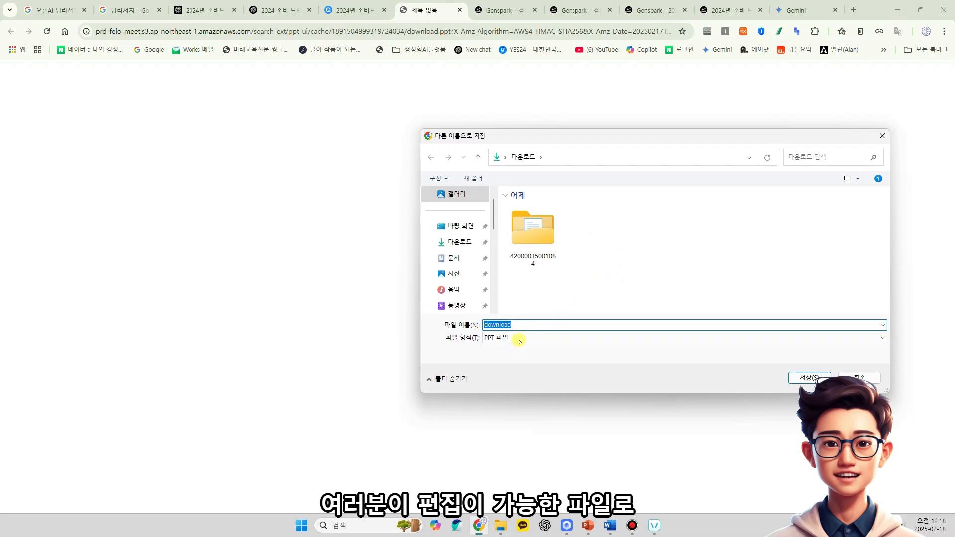
left_click(457, 226)
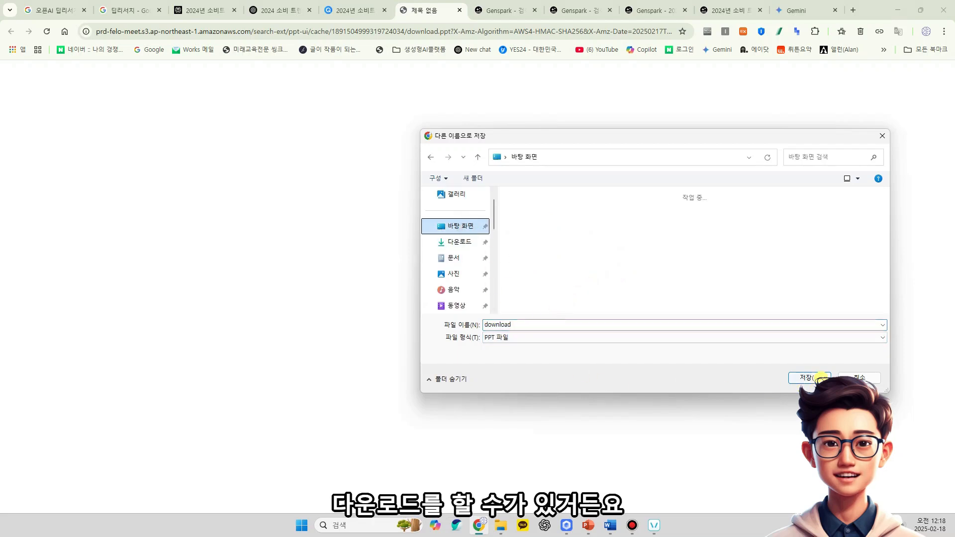
left_click(808, 378)
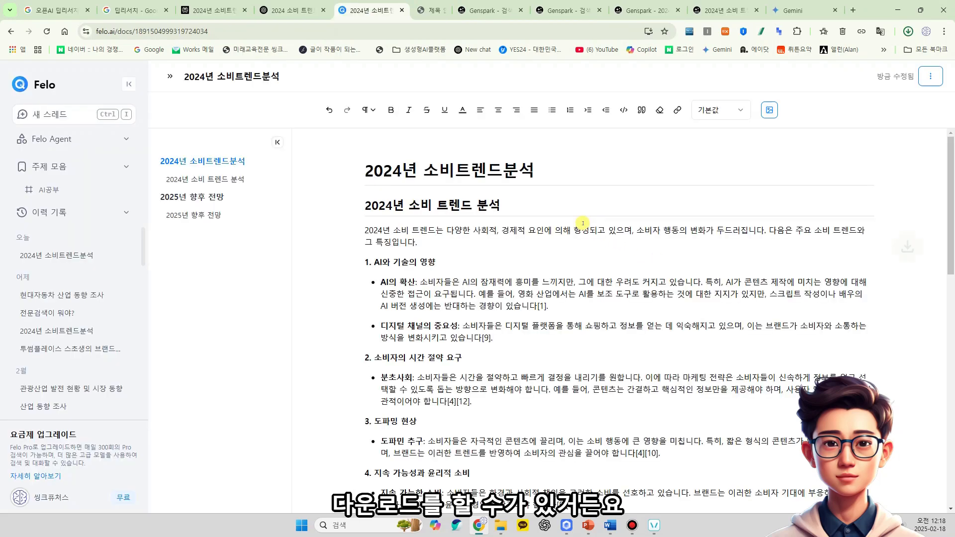
- Open the downloaded download.ppt from the browser's recent downloads in PowerPoint
left_click(909, 31)
left_click(908, 31)
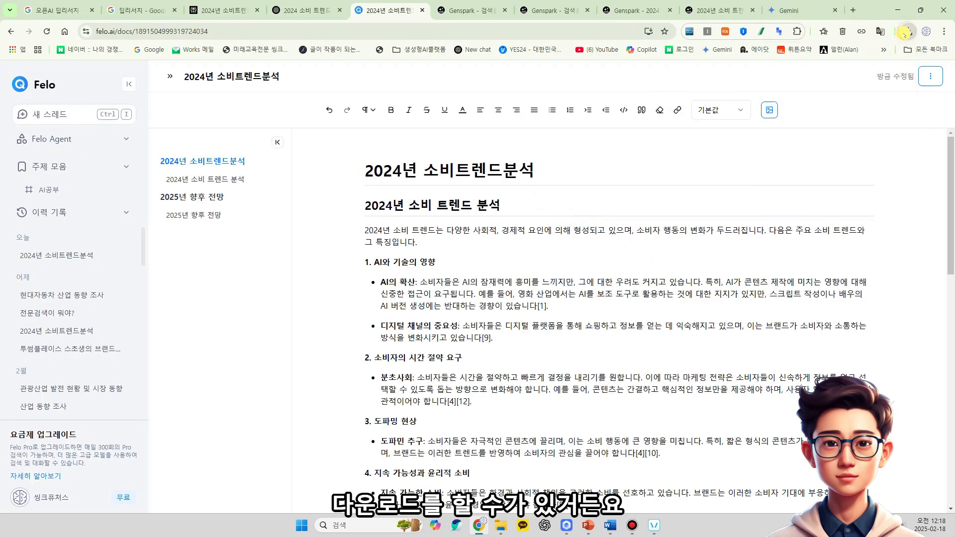
left_click(908, 32)
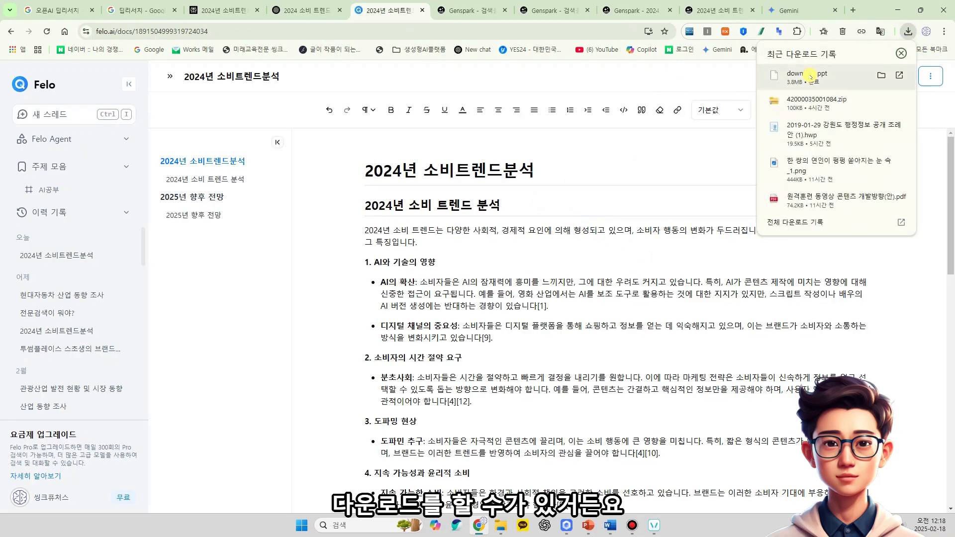
left_click(811, 76)
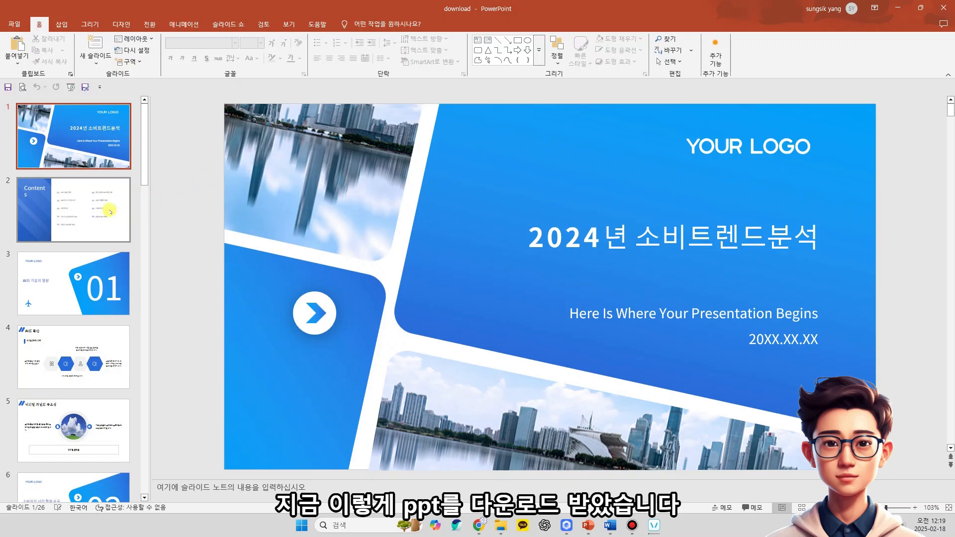
- Browse the opening slides of the downloaded presentation, from AI와 기술의 영향 to slide 7, 분초사회
scroll(74, 224, "down", 3)
left_click(74, 171)
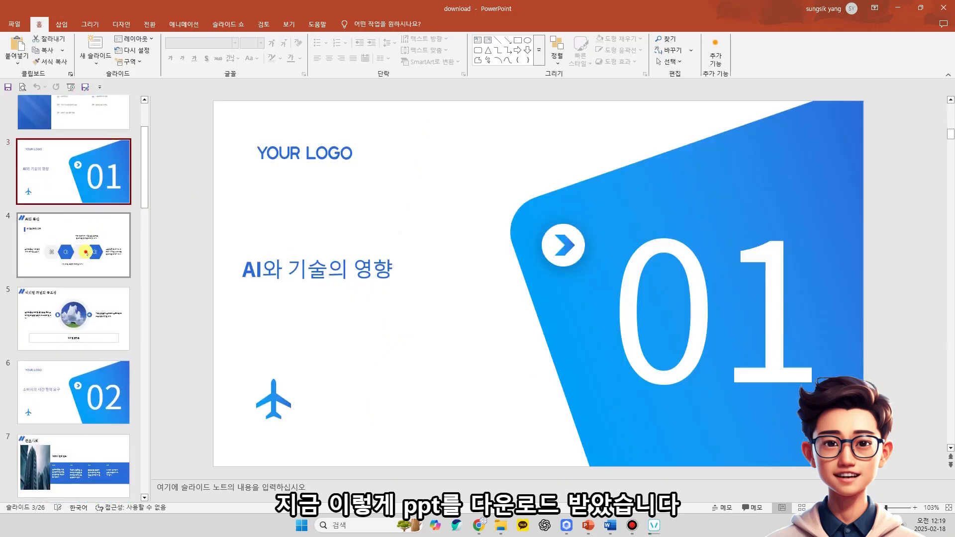
left_click(85, 252)
left_click(73, 393)
left_click(74, 466)
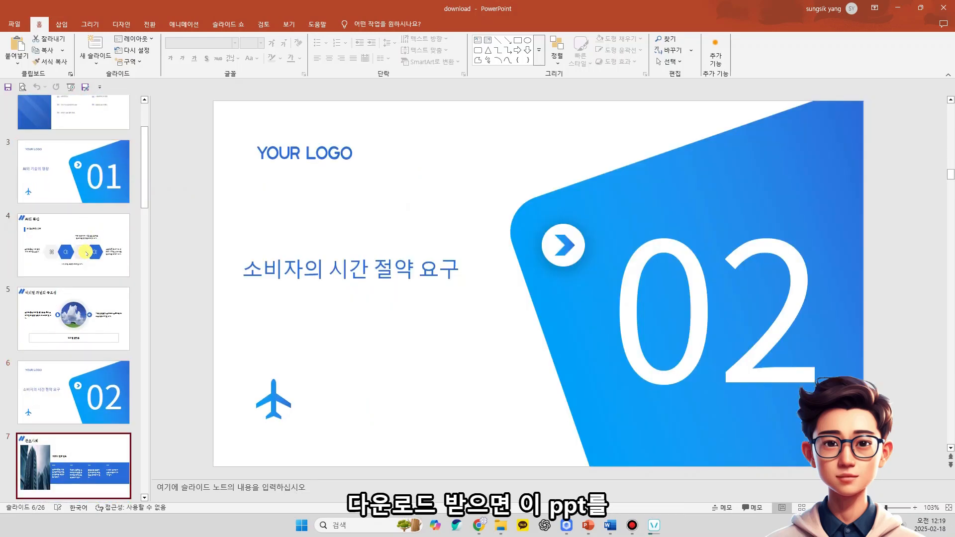
- Check that the 분초사회 slide is editable by selecting the word 마케팅, the building photo and the slide-wide text box
double_click(449, 221)
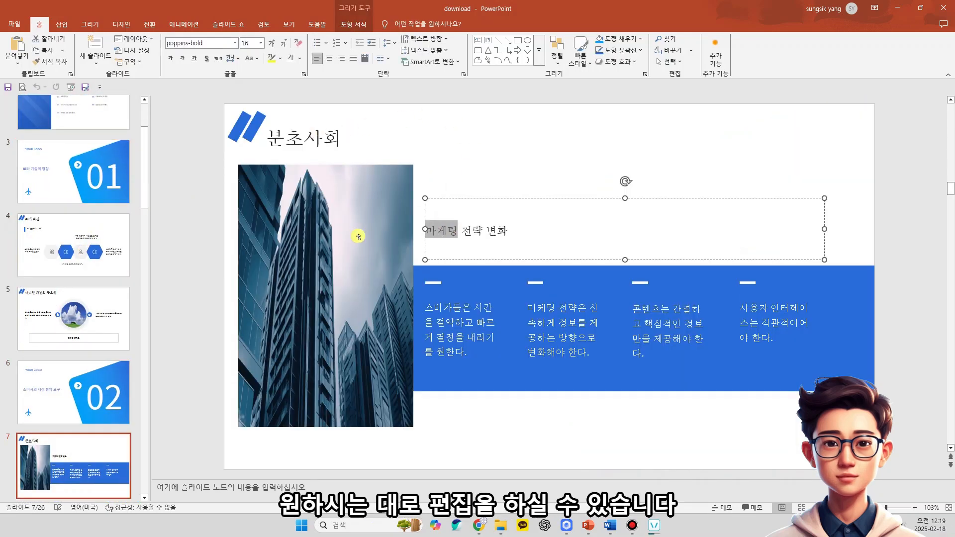
left_click(359, 236)
left_click(498, 175)
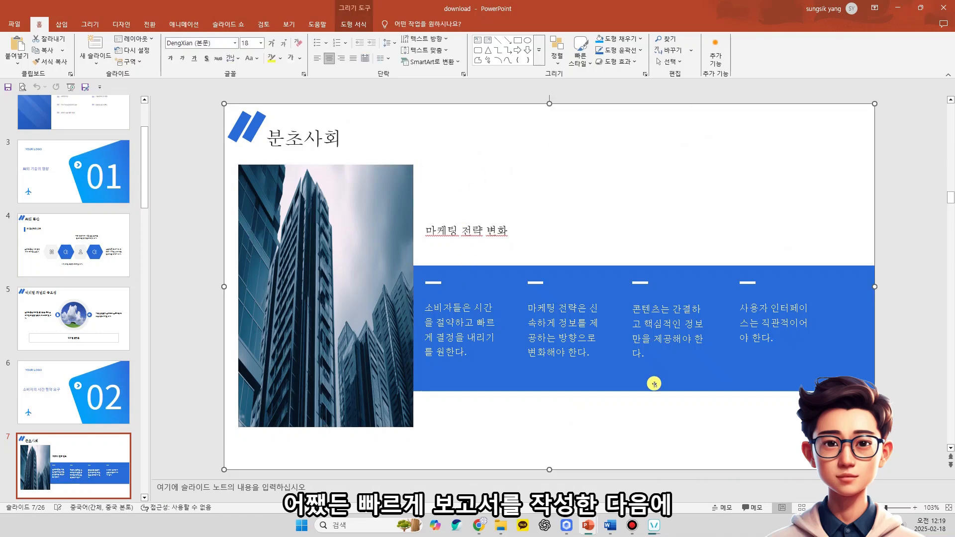
- Switch back to Felo, view the document's presentation and export options, and open the user settings showing the Free plan's limits
key("alt+Tab")
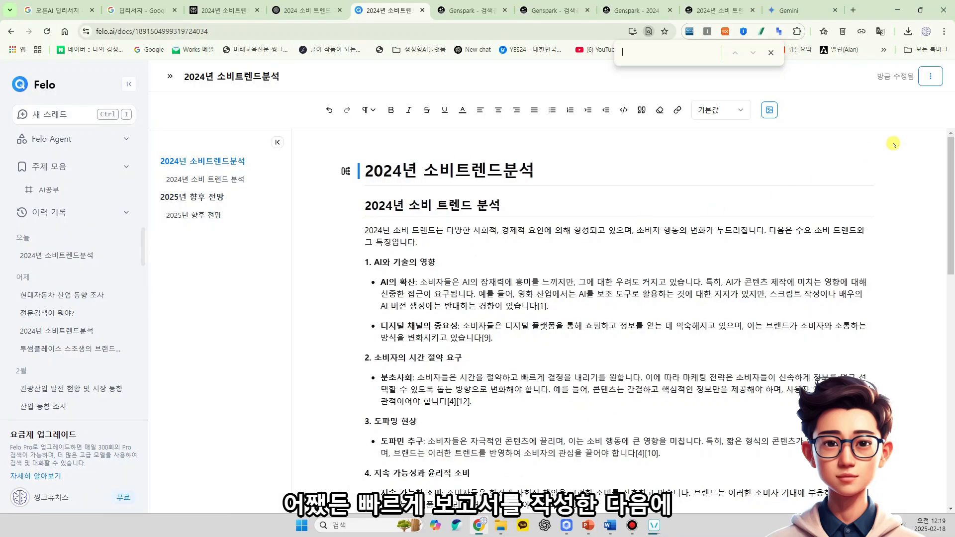
left_click(931, 77)
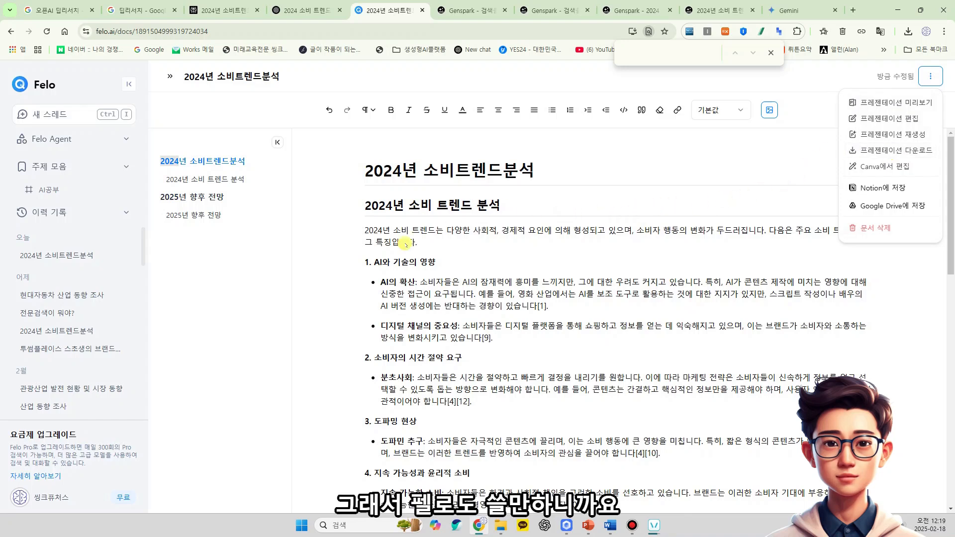
left_click(333, 235)
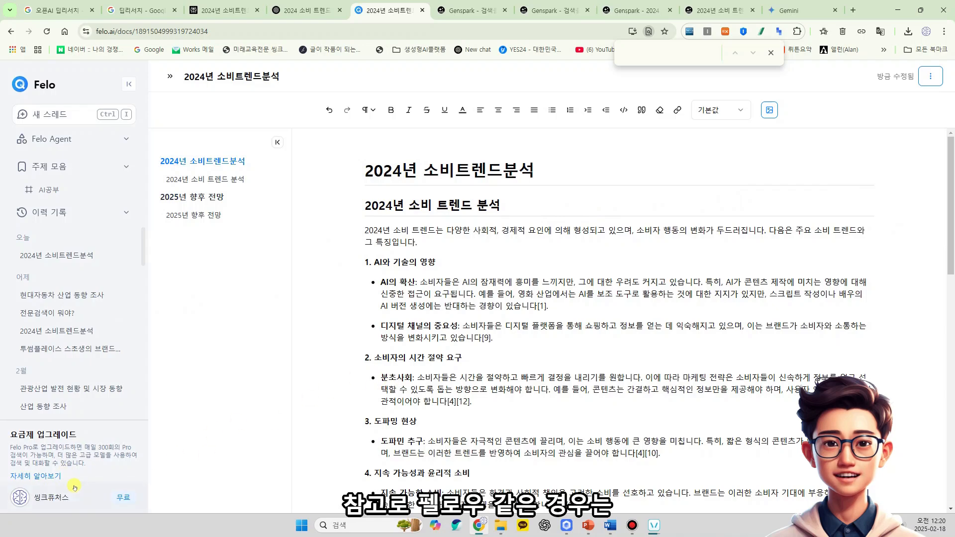
left_click(98, 496)
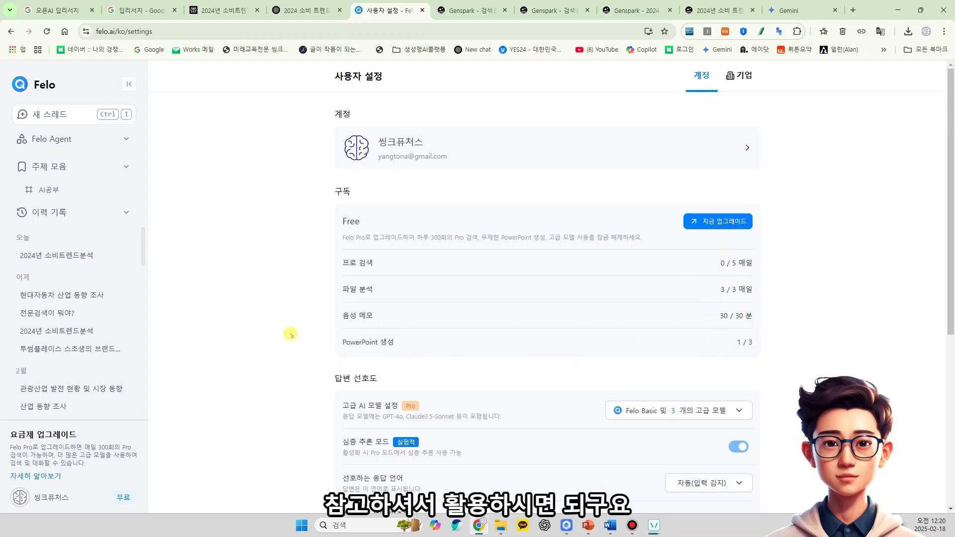
- Switch to Gemini, open its 2024-2025 소비 트렌드 분석 및 전망 report in Google Docs, and view the 주요 키워드 section
left_click(791, 10)
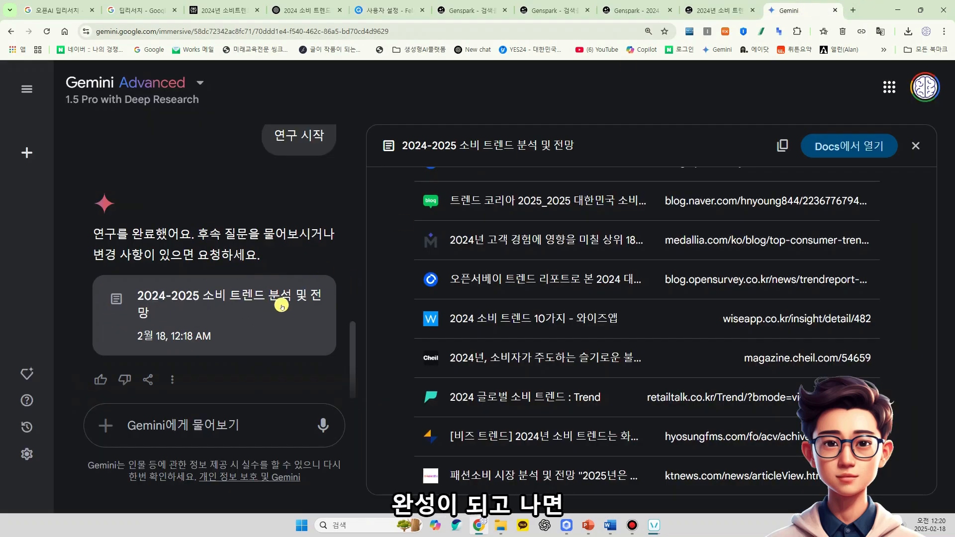
left_click(844, 148)
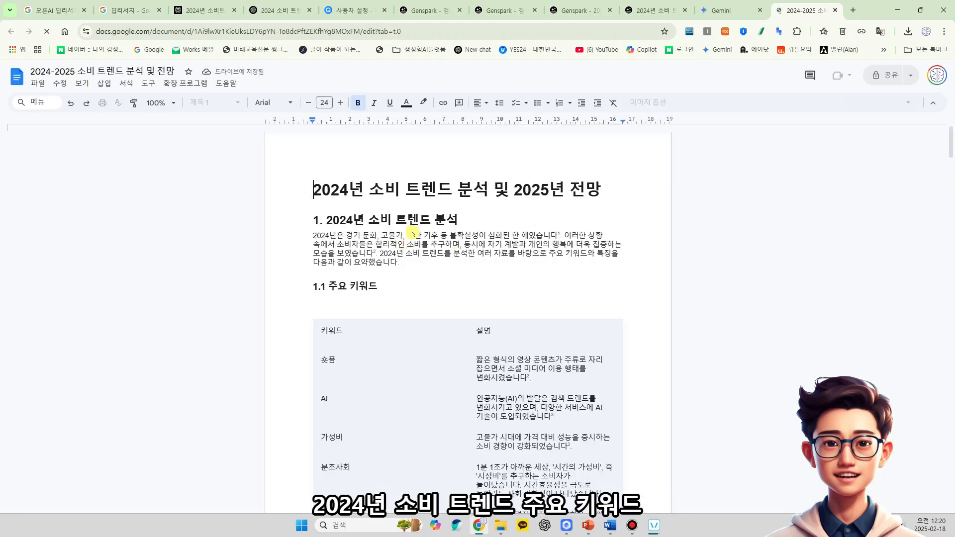
scroll(409, 248, "down", 2)
scroll(380, 249, "down", 7)
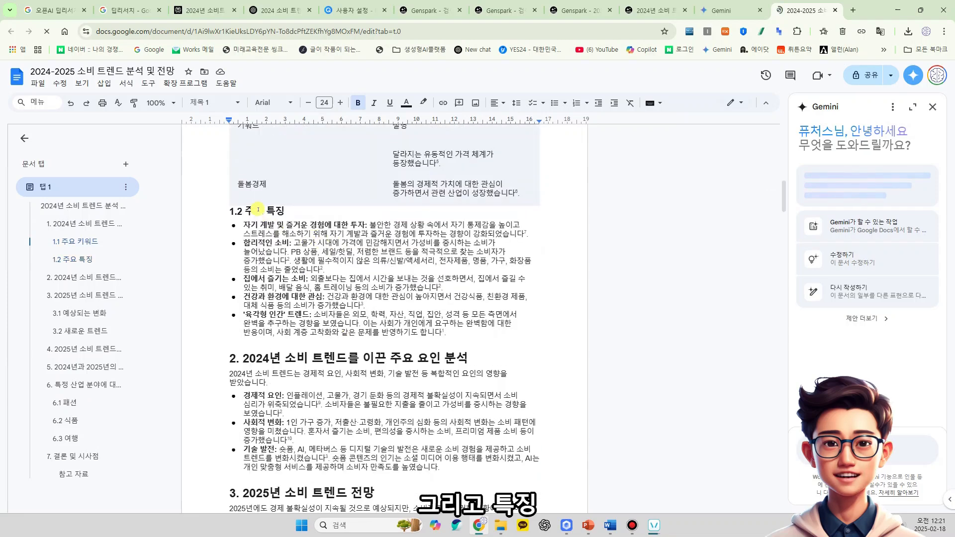
- Examine the report's sections on the 2024 trends' features and driving factors, the 2025 outlook and the new trends table
scroll(299, 263, "down", 2)
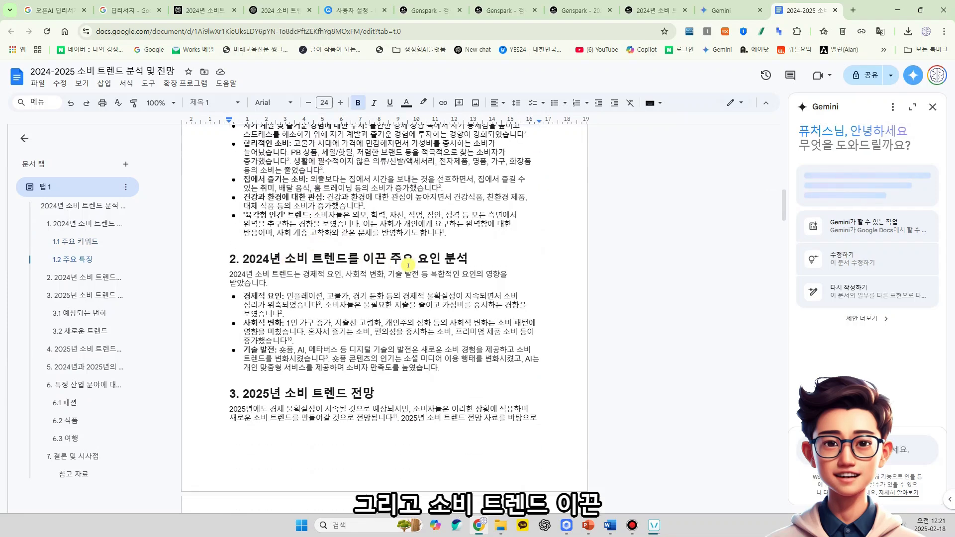
scroll(338, 293, "down", 2)
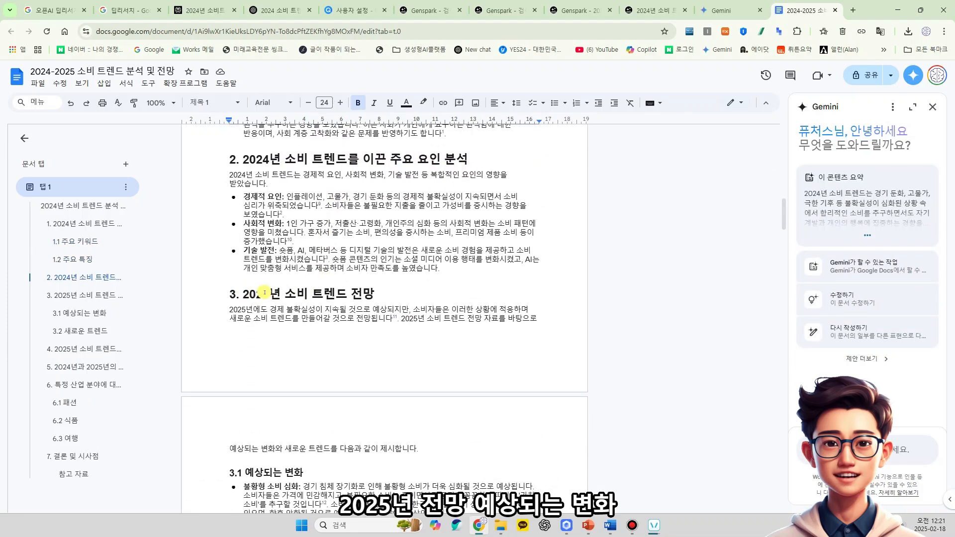
scroll(311, 292, "down", 5)
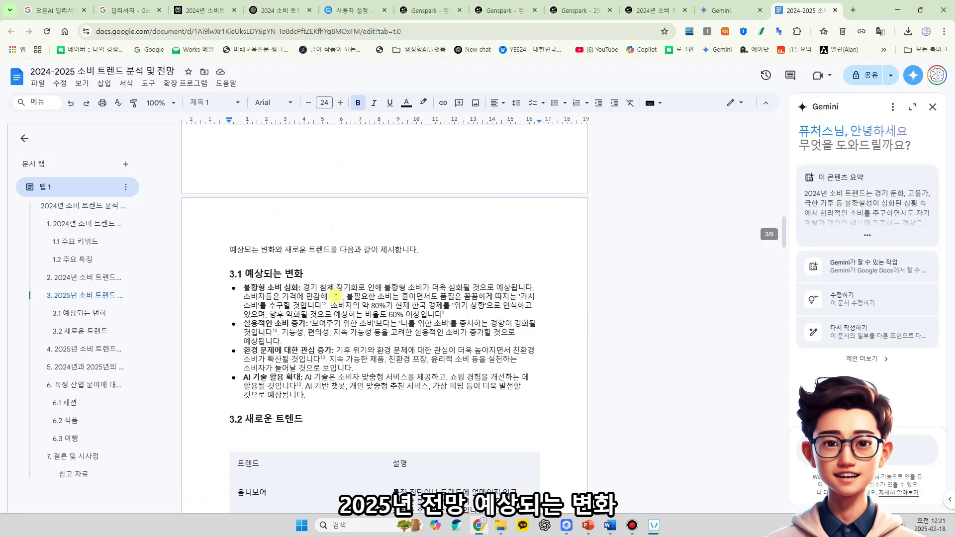
scroll(351, 309, "down", 3)
scroll(329, 278, "down", 10)
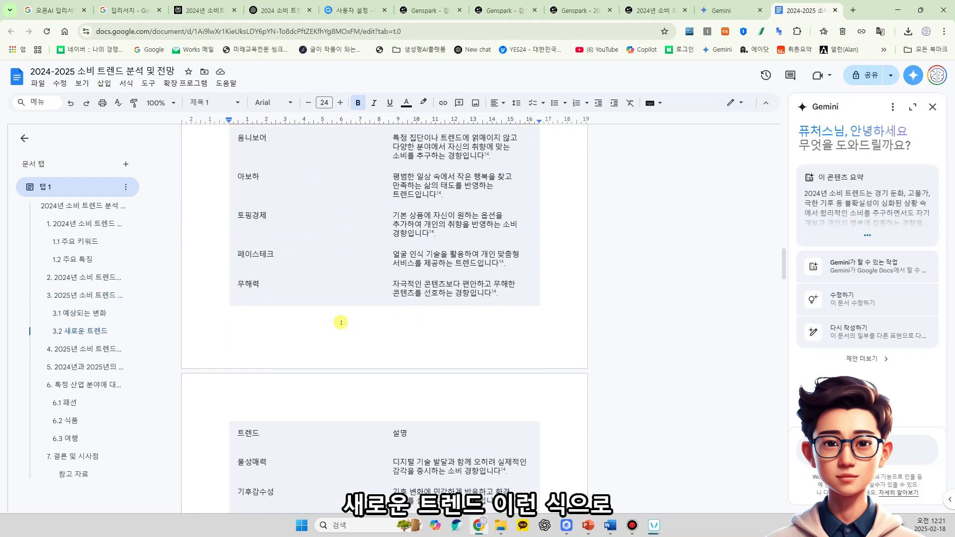
scroll(345, 332, "down", 8)
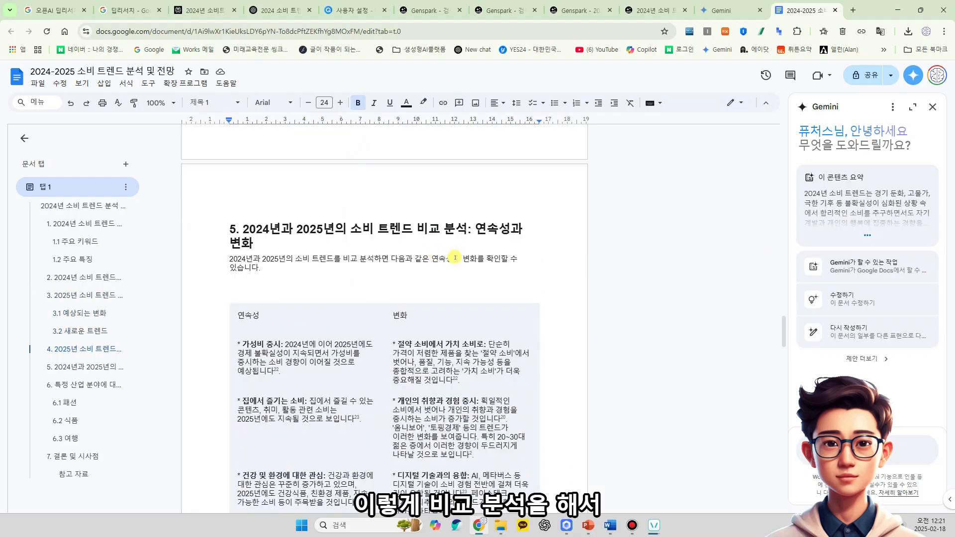
- Examine the report's 2024 versus 2025 comparison table, industry sections and conclusion
scroll(404, 289, "down", 9)
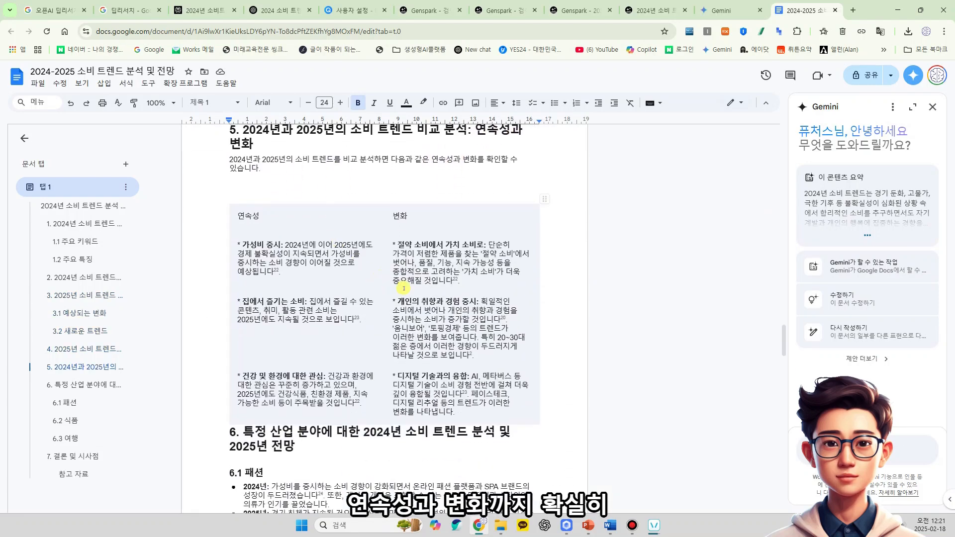
scroll(404, 289, "up", 4)
scroll(403, 288, "down", 10)
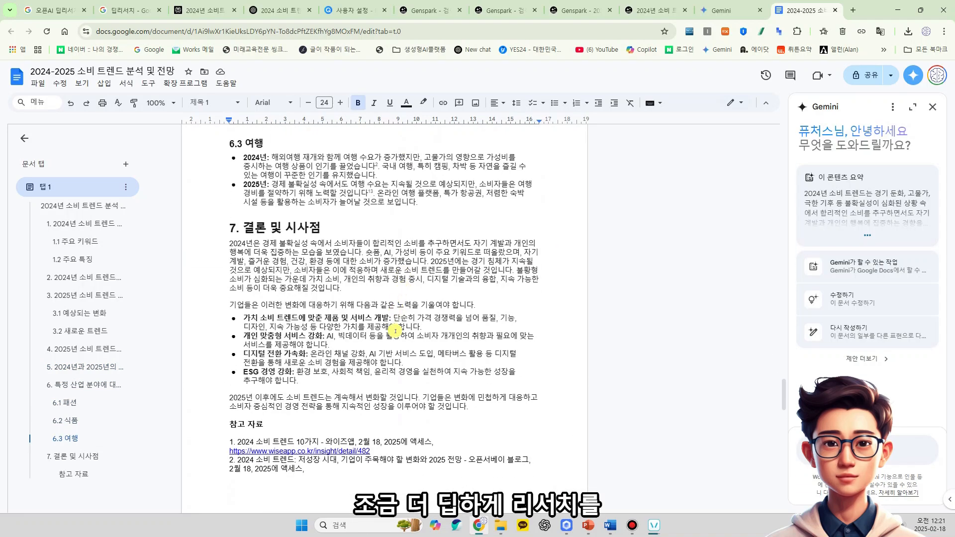
scroll(395, 330, "up", 2)
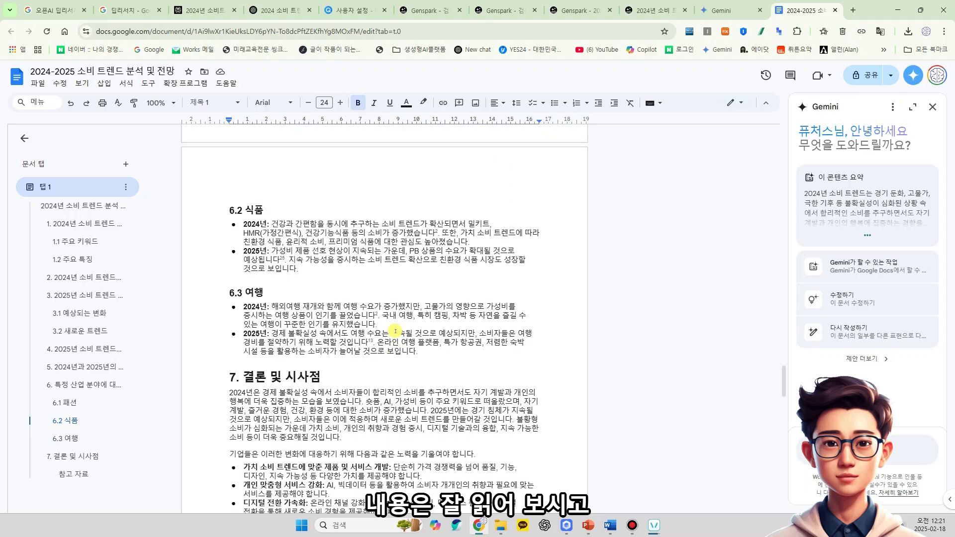
scroll(396, 331, "down", 3)
- Return to the start of the report and ask the Gemini assistant what it can do in Google Docs
scroll(396, 331, "up", 20)
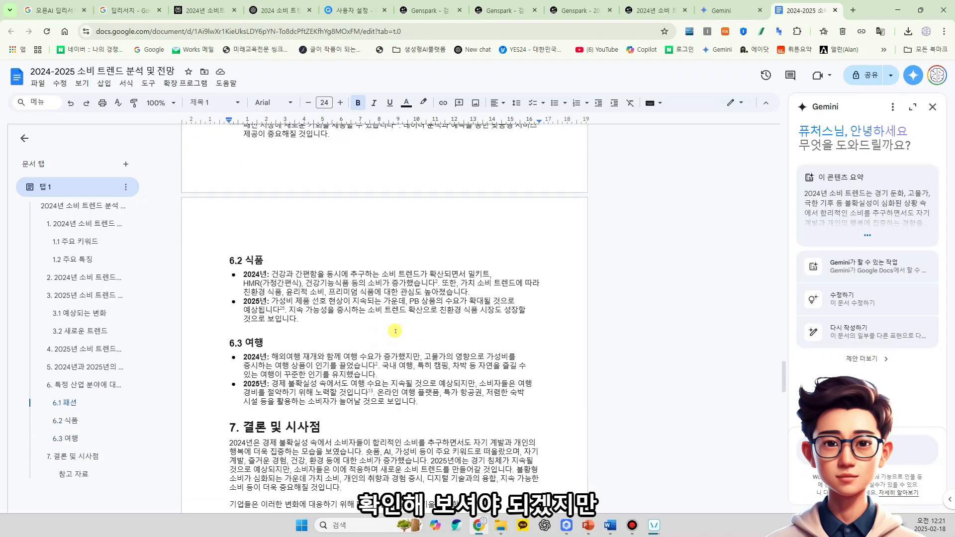
scroll(395, 330, "up", 20)
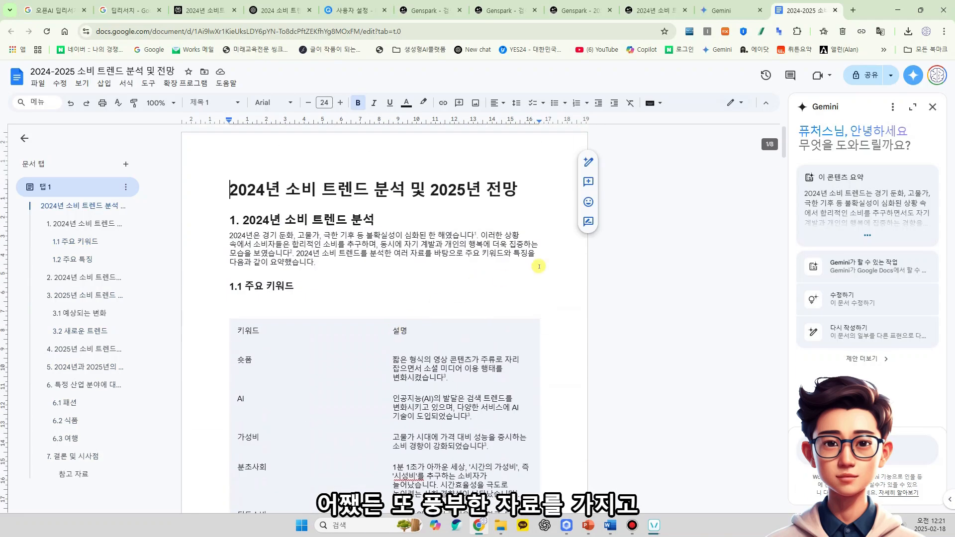
scroll(426, 279, "down", 3)
scroll(426, 280, "up", 3)
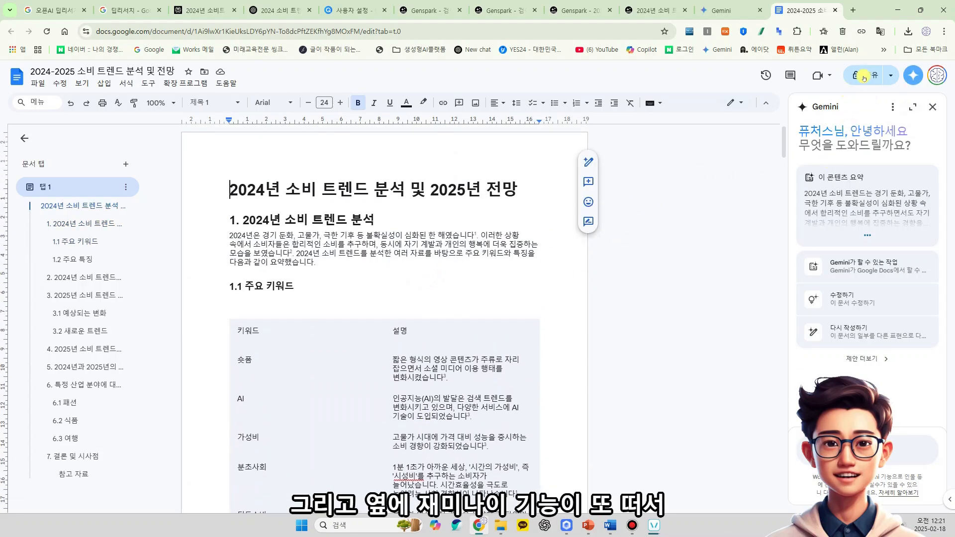
left_click(852, 273)
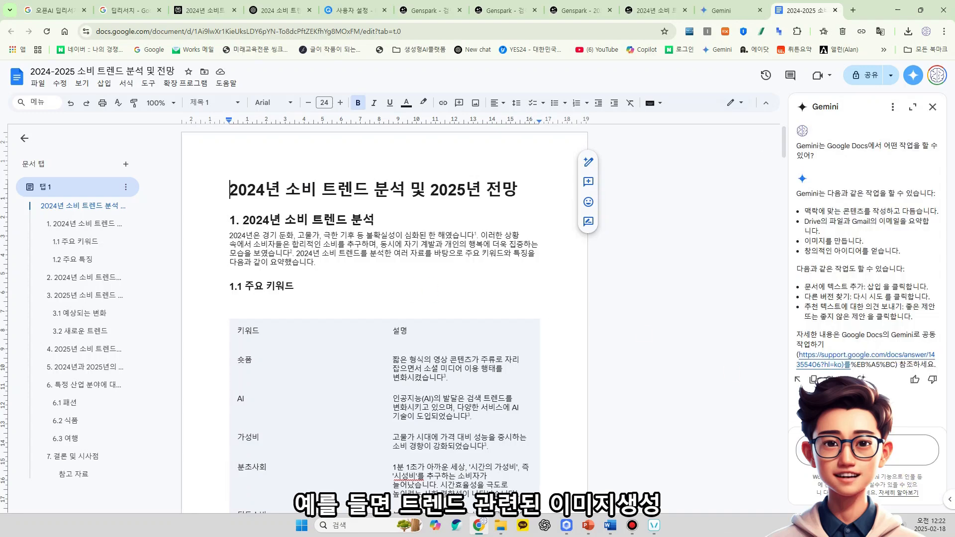
- Ask Gemini "트렌드 분석과 관련된 이미지 생성해줘" and insert the first generated image beneath the report's title
type("생성해줘")
key("Return")
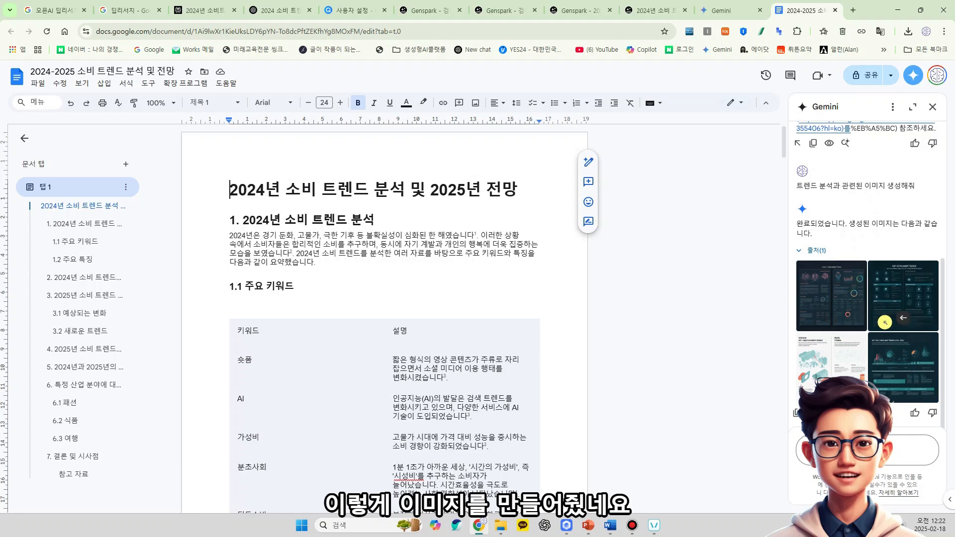
left_click(833, 318)
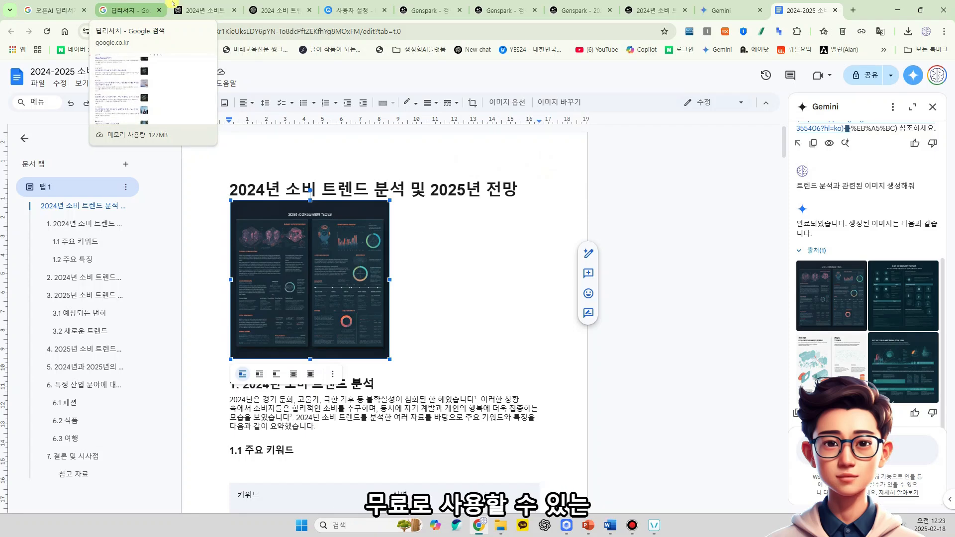
- Revisit the Perplexity result and review ChatGPT o3-mini's answer on the 2024 consumer trends and 2025 outlook
left_click(203, 3)
left_click(281, 7)
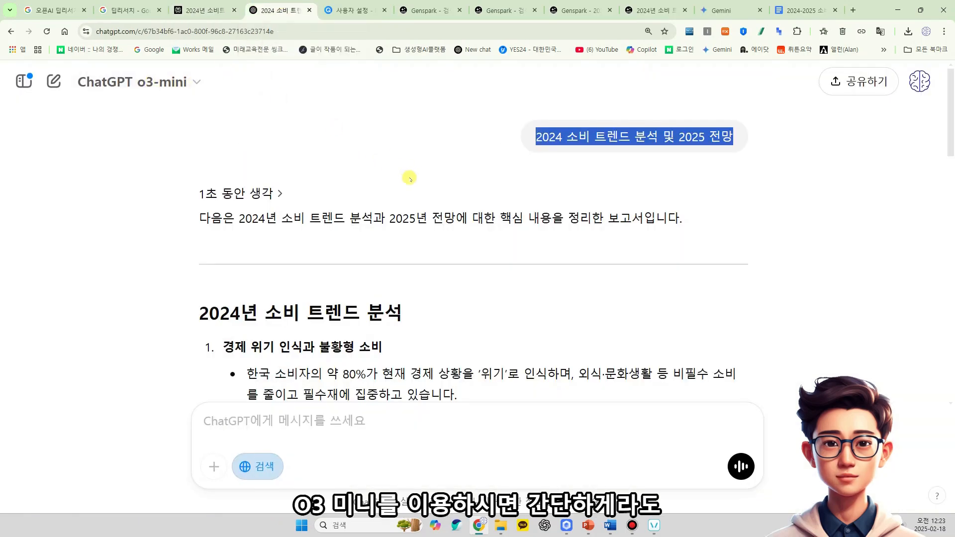
scroll(425, 233, "down", 15)
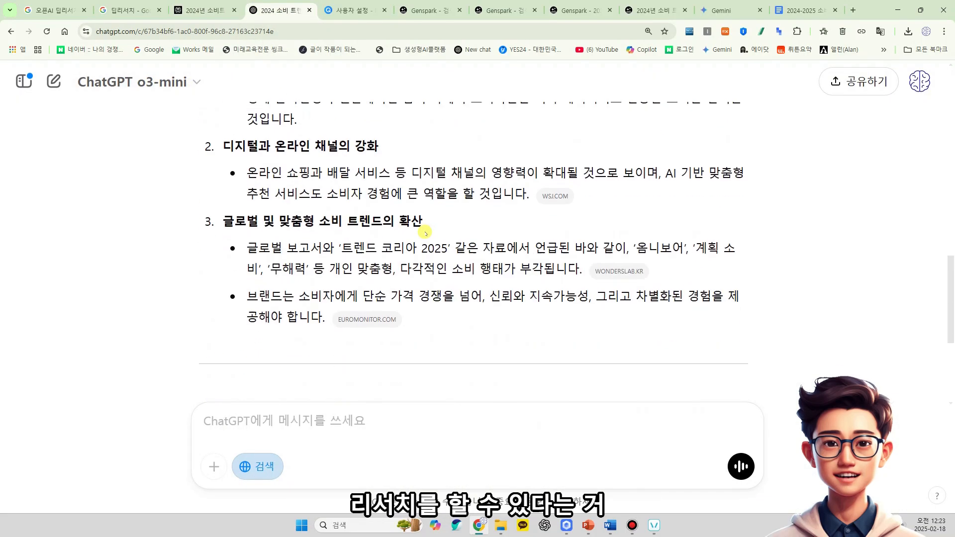
scroll(425, 233, "up", 5)
- Switch to Felo's 2024년 소비트렌드분석 result, glance at Genspark's Sparkpage, and return to Felo's presentation creation option
key("ctrl+Tab")
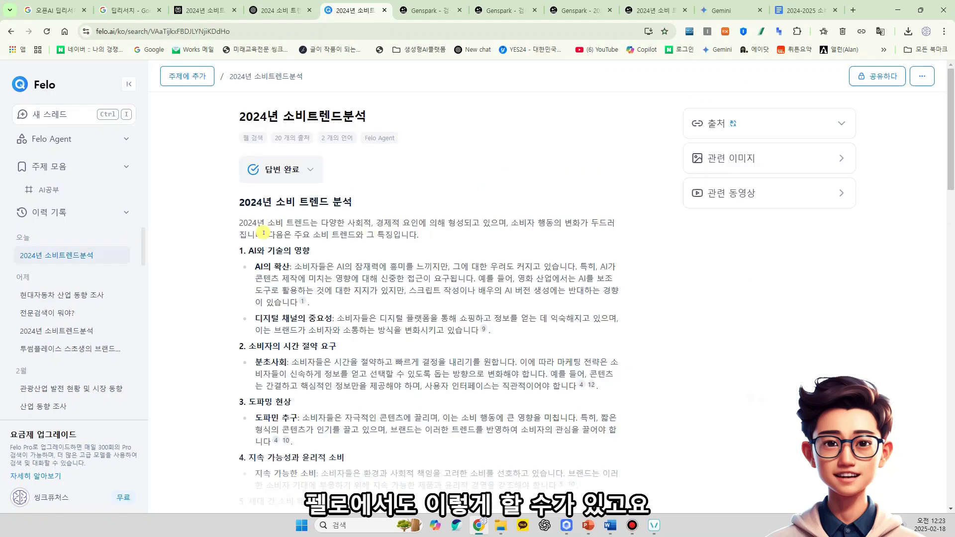
left_click(652, 10)
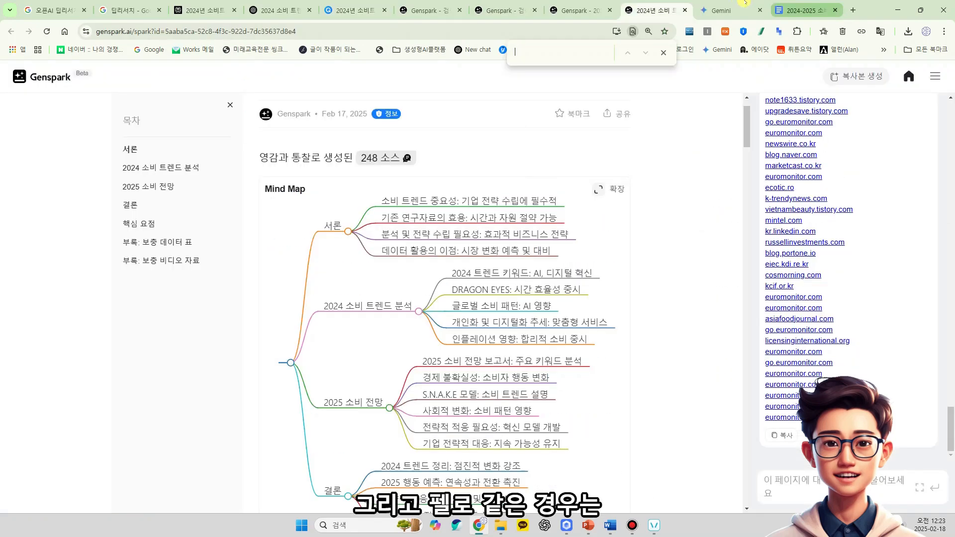
key("ctrl+5")
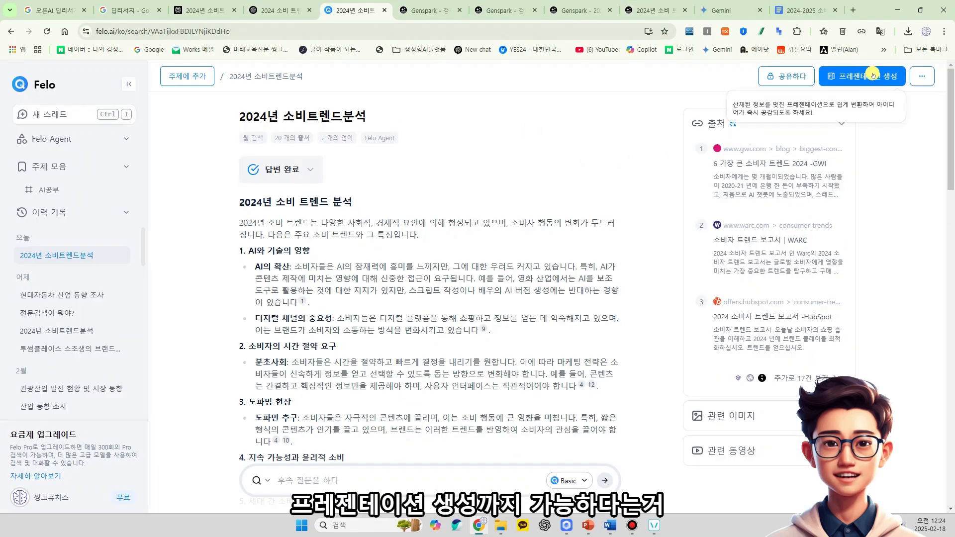
- Review Genspark's completed deep research task and the mind map and introduction on its Sparkpage report
left_click(582, 10)
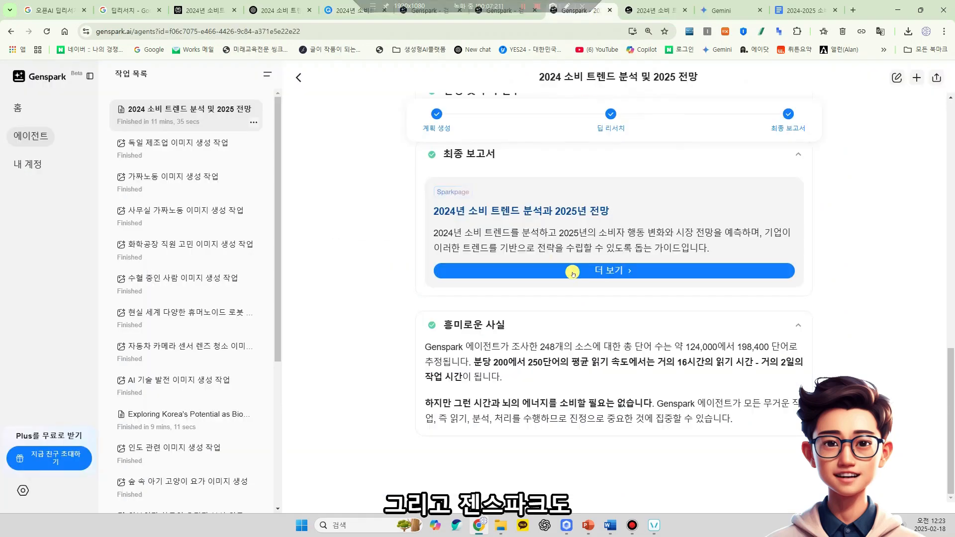
scroll(530, 238, "up", 8)
scroll(554, 232, "down", 7)
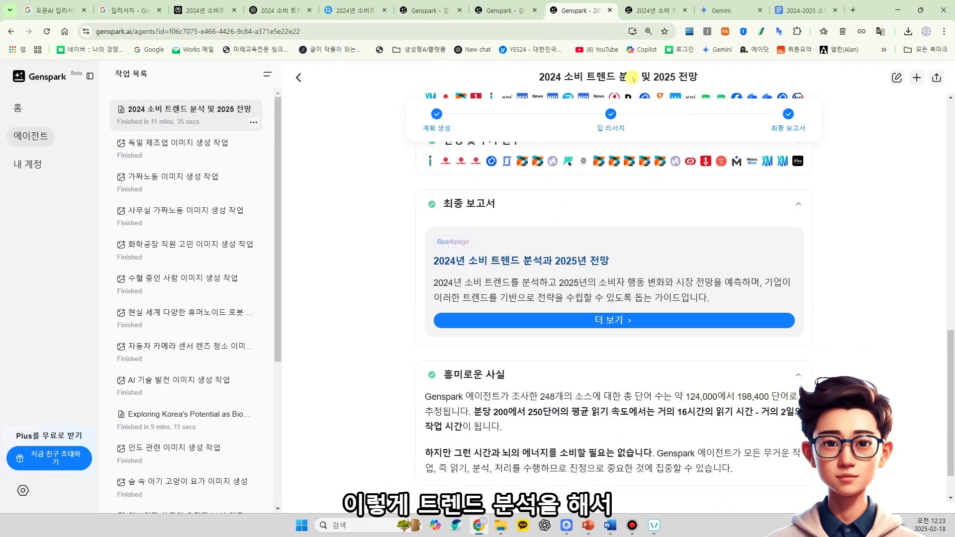
left_click(651, 10)
scroll(547, 243, "down", 8)
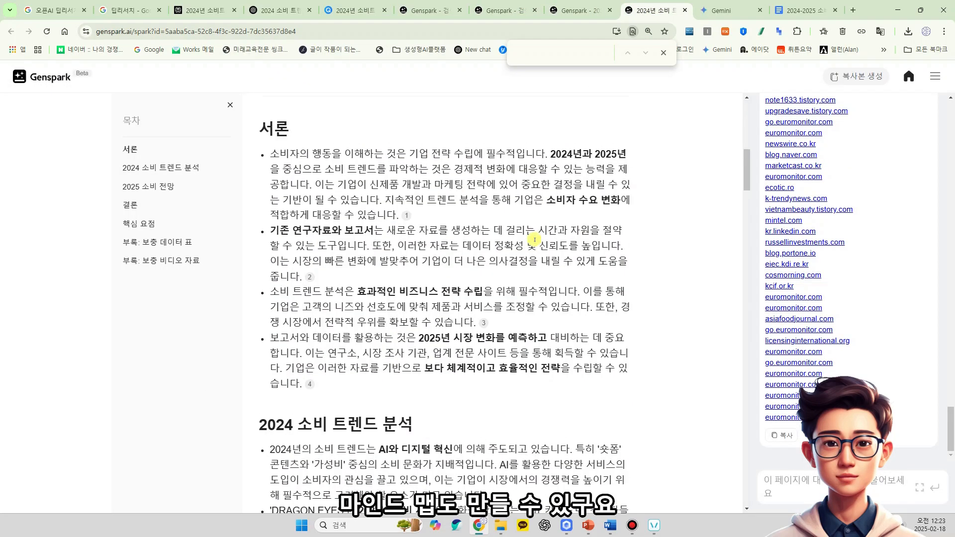
scroll(534, 240, "up", 8)
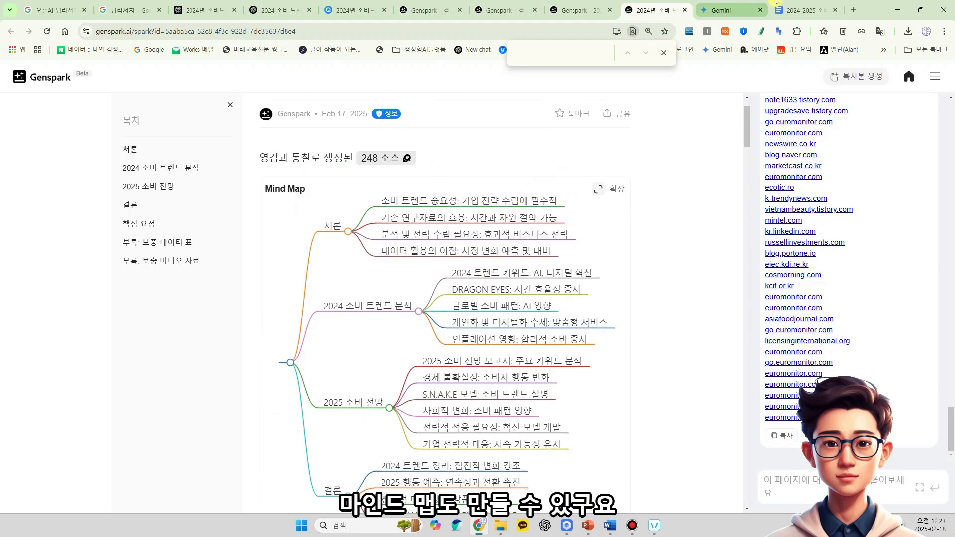